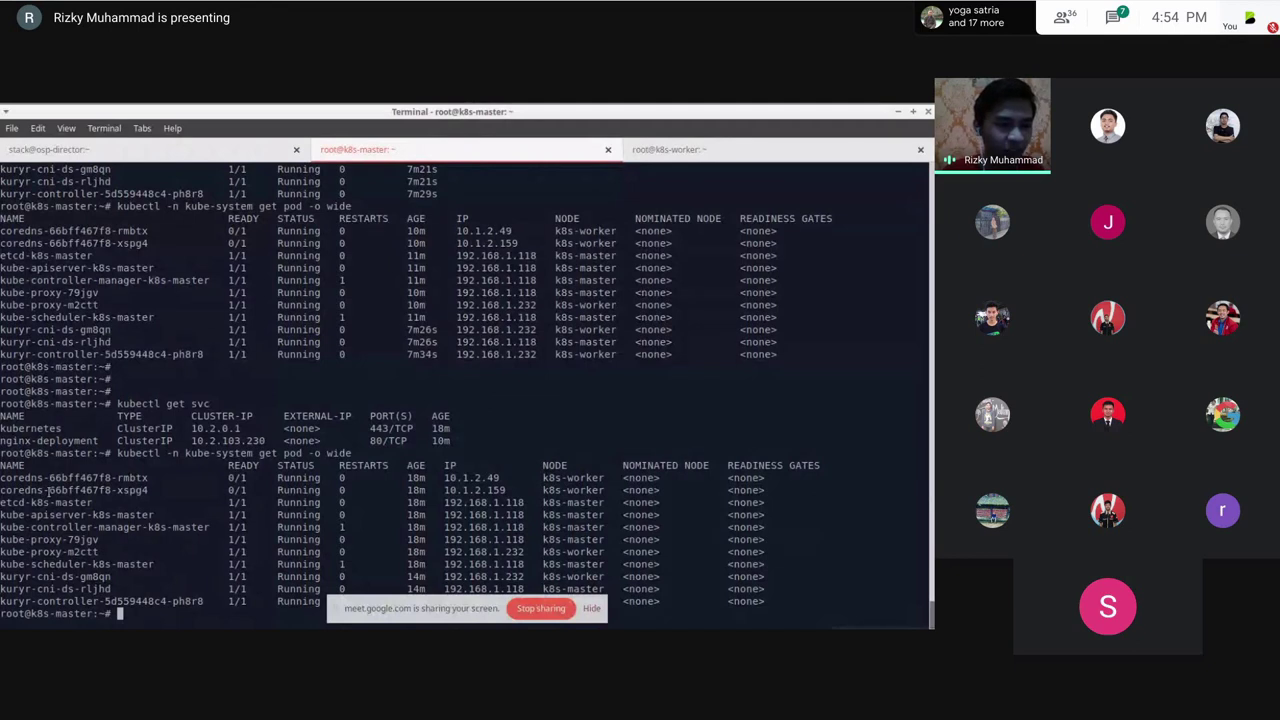
Step: List the cluster services with kubectl get svc
{"action": "double_click", "coordinate": [48, 479]}
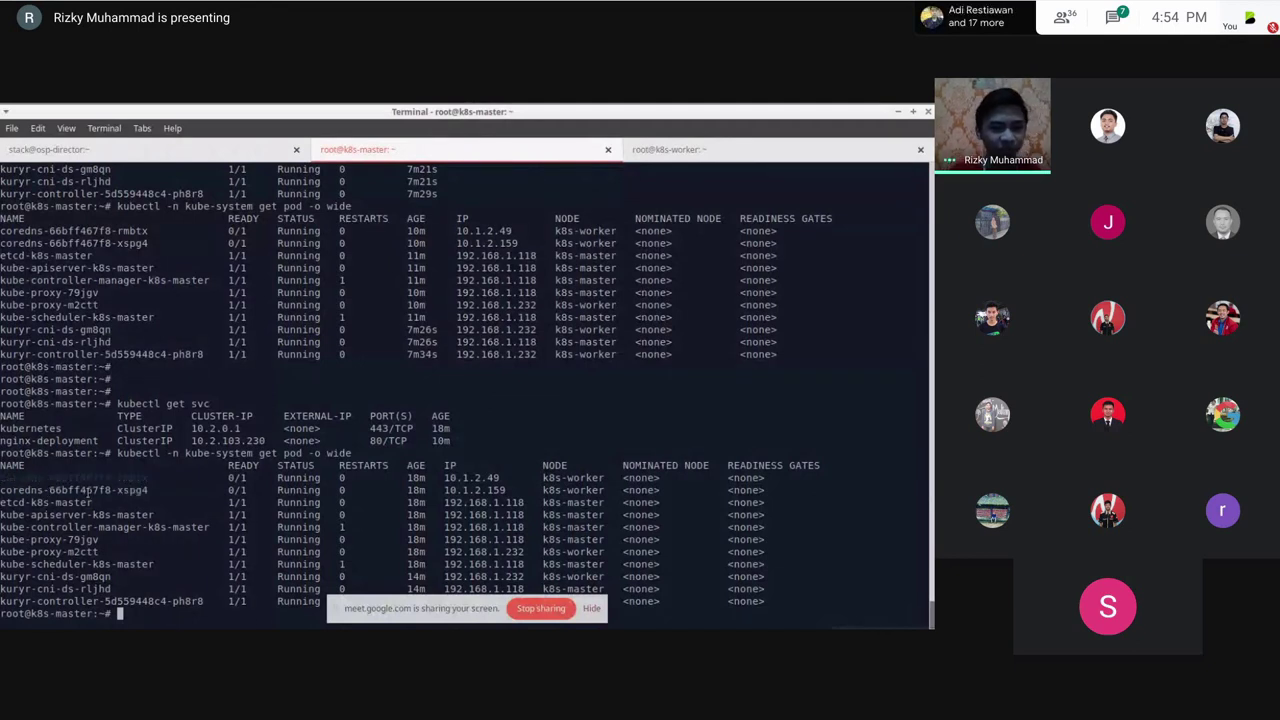
{"action": "key", "text": "Return"}
{"action": "key", "text": "Return"}
{"action": "key", "text": "Return"}
{"action": "key", "text": "Return"}
{"action": "key", "text": "Return"}
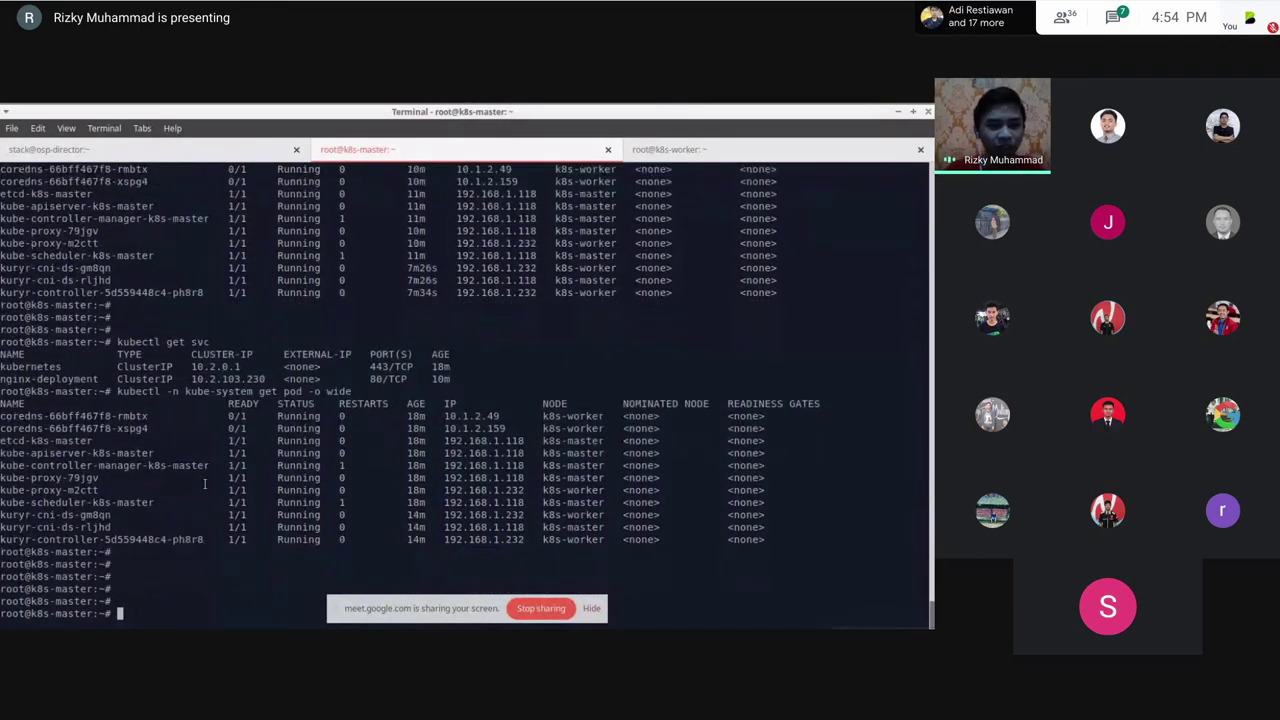
{"action": "type", "text": "kubectl get svc"}
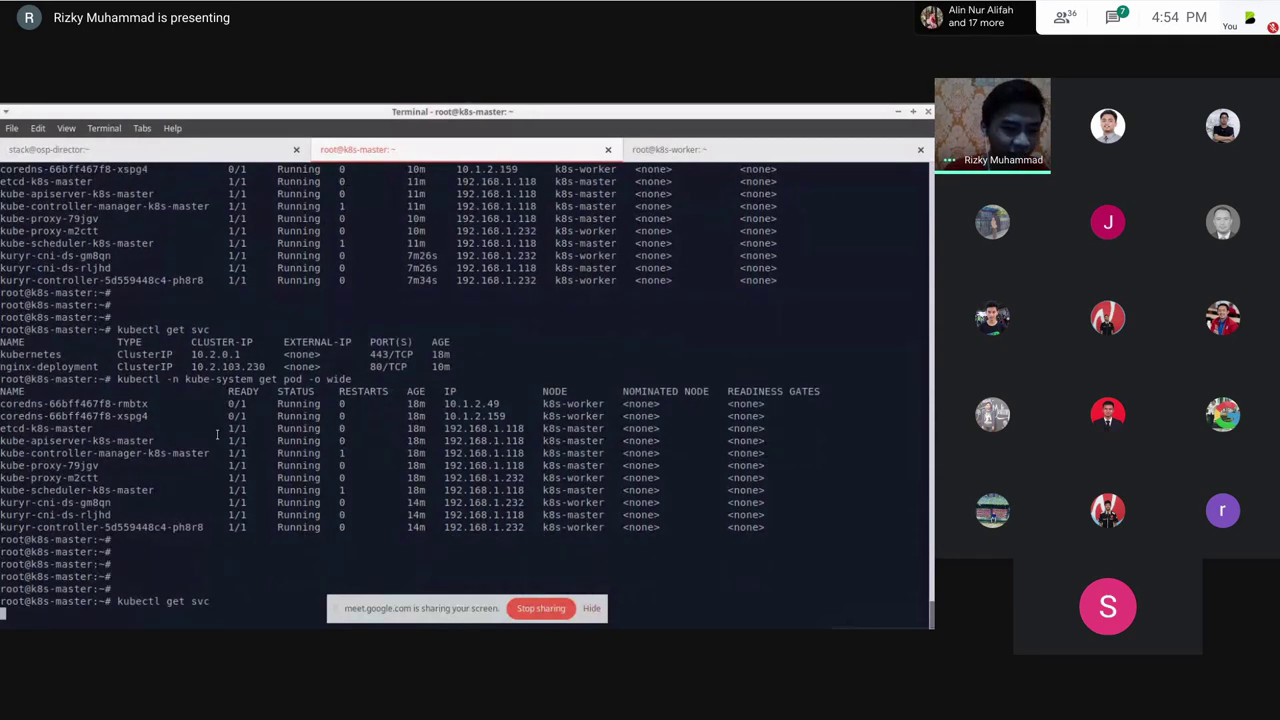
{"action": "key", "text": "Return"}
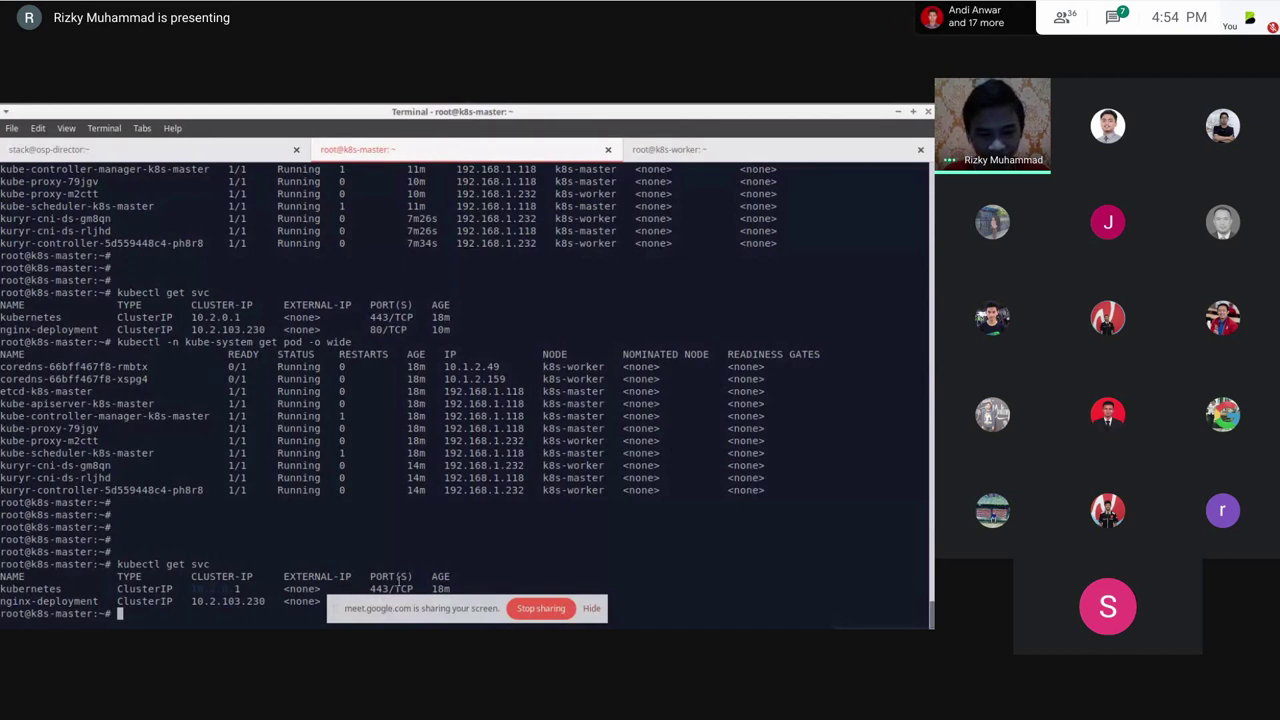
{"action": "left_click", "coordinate": [591, 608]}
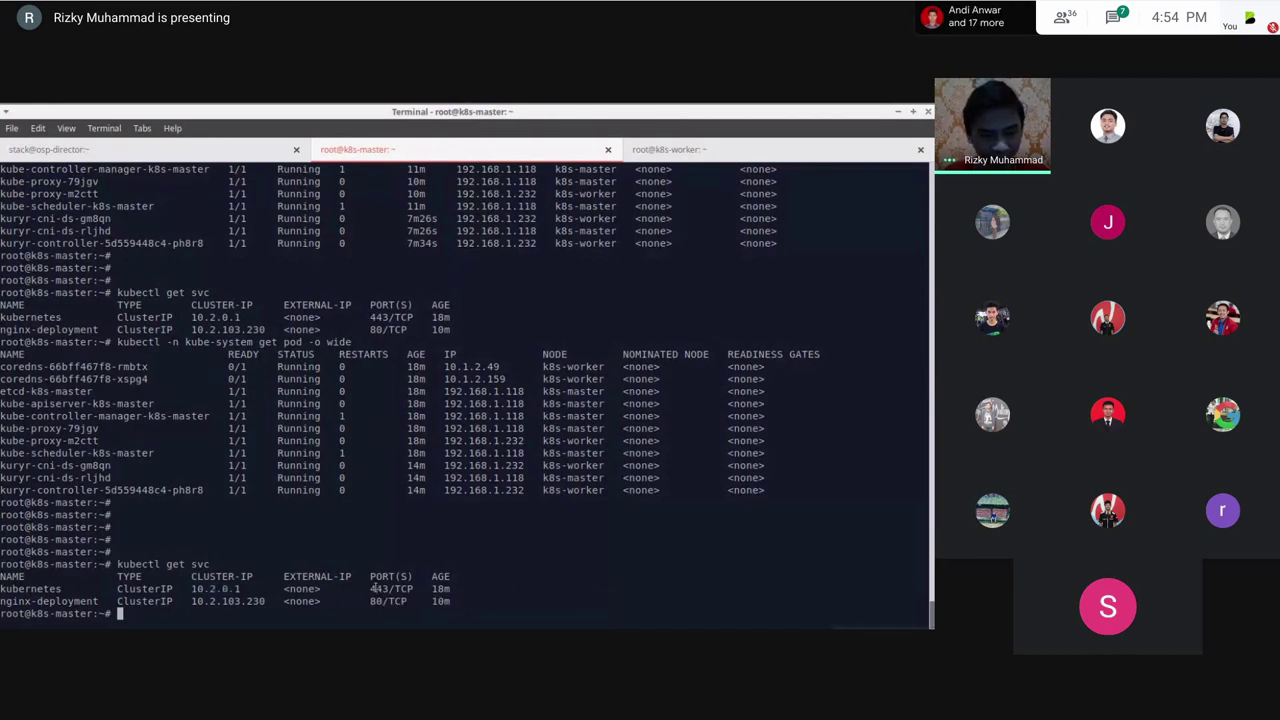
{"action": "type", "text": "curl 1"}
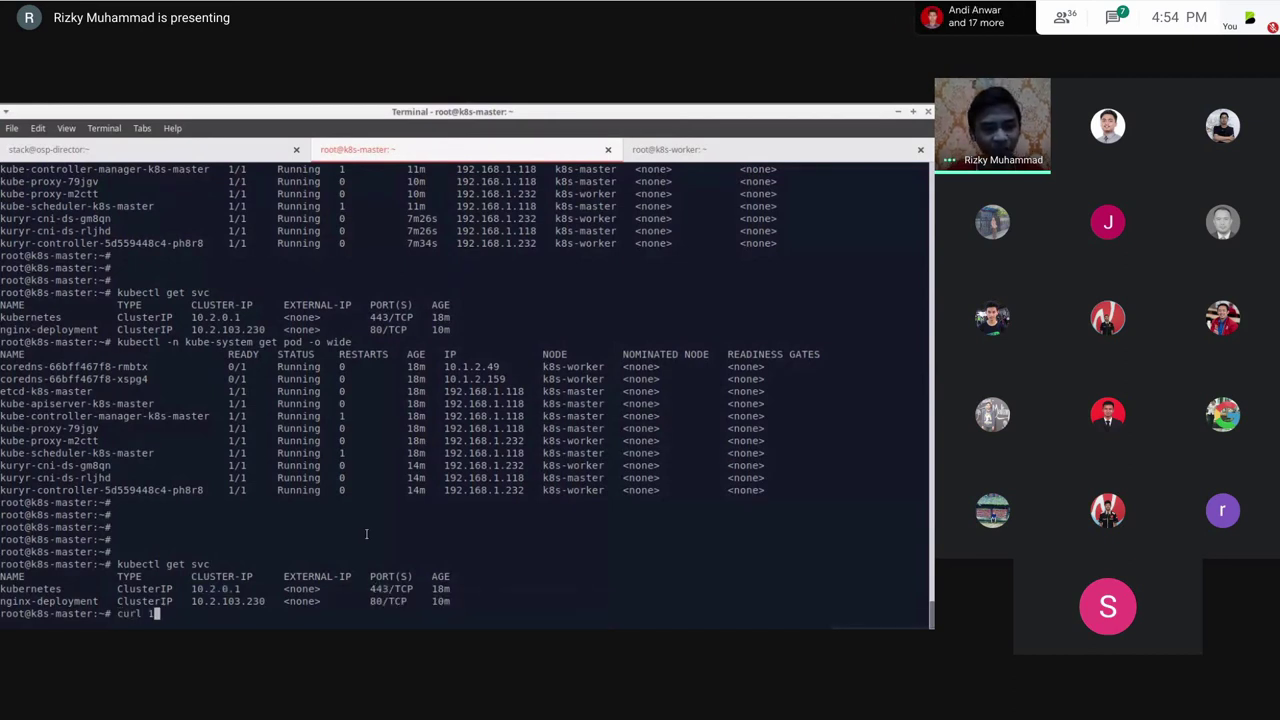
{"action": "type", "text": "0.20.1."}
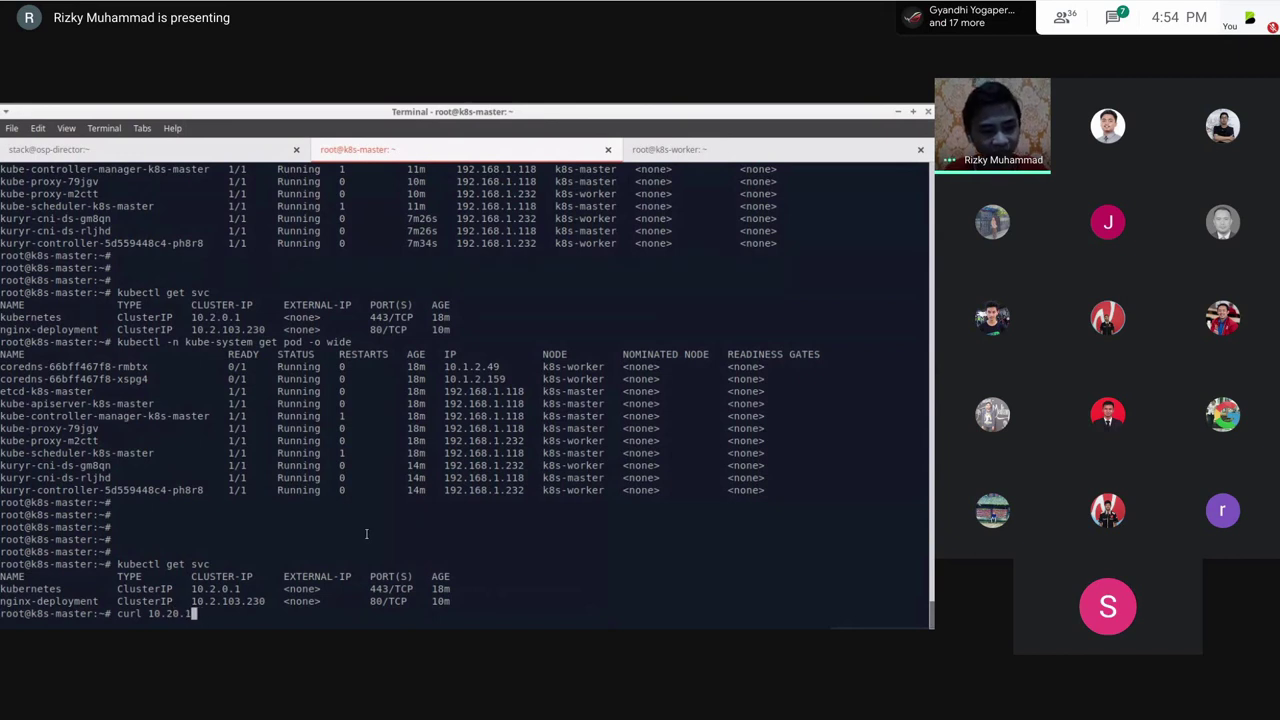
{"action": "type", "text": ".1:443"}
{"action": "key", "text": "Return"}
{"action": "key", "text": "Return"}
{"action": "key", "text": "Return"}
{"action": "key", "text": "Up"}
{"action": "key", "text": "Left"}
{"action": "key", "text": "Left"}
{"action": "key", "text": "Left"}
{"action": "key", "text": "Left"}
{"action": "key", "text": "Left"}
{"action": "key", "text": "Left"}
{"action": "key", "text": "Left"}
{"action": "key", "text": "Left"}
{"action": "key", "text": "Left"}
{"action": "key", "text": "Left"}
{"action": "key", "text": "Left"}
{"action": "key", "text": "Left"}
{"action": "type", "text": "https:/"}
{"action": "key", "text": "Return"}
{"action": "key", "text": "Up"}
Step: Rerun the https curl to 10.2.0.1:443 with -k, getting a 403 Forbidden response
{"action": "key", "text": "Left"}
{"action": "key", "text": "Left"}
{"action": "key", "text": "Left"}
{"action": "key", "text": "Left"}
{"action": "key", "text": "Left"}
{"action": "key", "text": "Left"}
{"action": "key", "text": "Left"}
{"action": "key", "text": "Left"}
{"action": "key", "text": "Left"}
{"action": "key", "text": "Left"}
{"action": "key", "text": "Left"}
{"action": "key", "text": "Left"}
{"action": "type", "text": "/"}
{"action": "key", "text": "Return"}
{"action": "key", "text": "Up"}
{"action": "key", "text": "Left"}
{"action": "key", "text": "Left"}
{"action": "key", "text": "Left"}
{"action": "key", "text": "Left"}
{"action": "key", "text": "Left"}
{"action": "key", "text": "Left"}
{"action": "key", "text": "Left"}
{"action": "key", "text": "Left"}
{"action": "key", "text": "Left"}
{"action": "key", "text": "Left"}
{"action": "key", "text": "Left"}
{"action": "key", "text": "Left"}
{"action": "key", "text": "Left"}
{"action": "key", "text": "Left"}
{"action": "key", "text": "Left"}
{"action": "key", "text": "Left"}
{"action": "key", "text": "Left"}
{"action": "key", "text": "Left"}
{"action": "key", "text": "Left"}
{"action": "key", "text": "Left"}
{"action": "type", "text": "-k"}
{"action": "key", "text": "Return"}
{"action": "key", "text": "Return"}
{"action": "key", "text": "Return"}
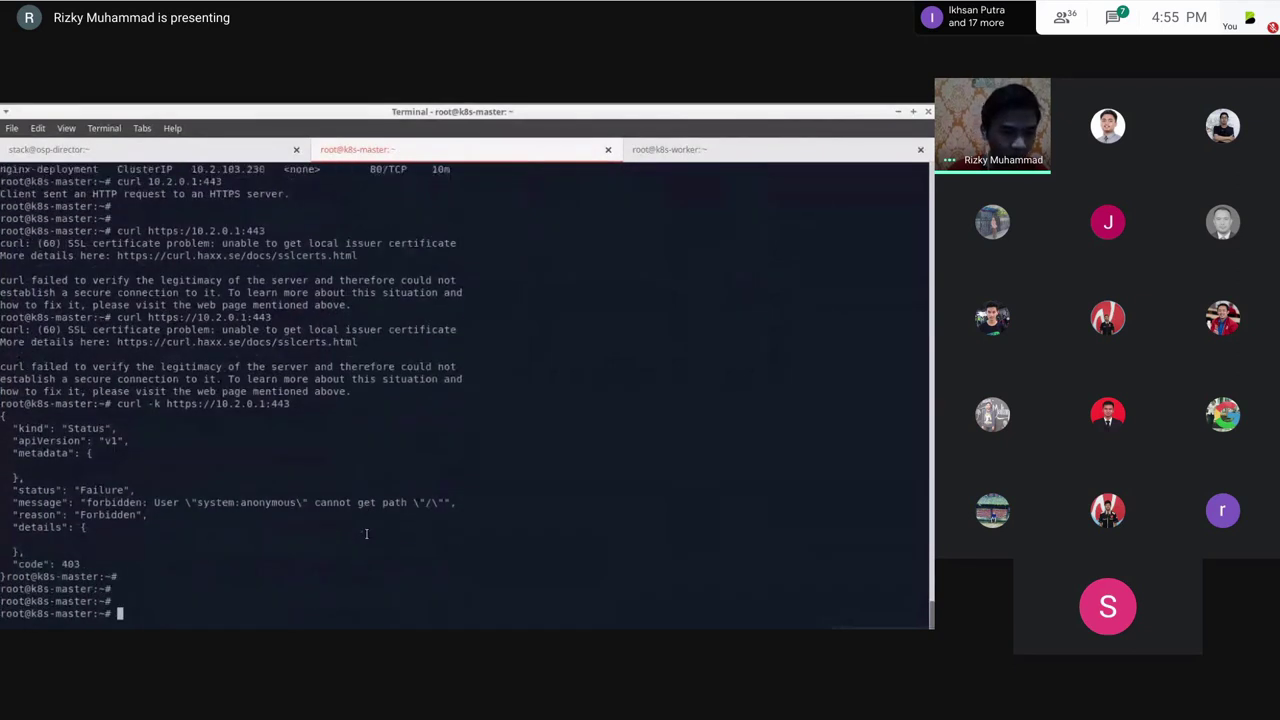
Step: List the master's network interfaces with ip a
{"action": "key", "text": "Return"}
{"action": "key", "text": "Return"}
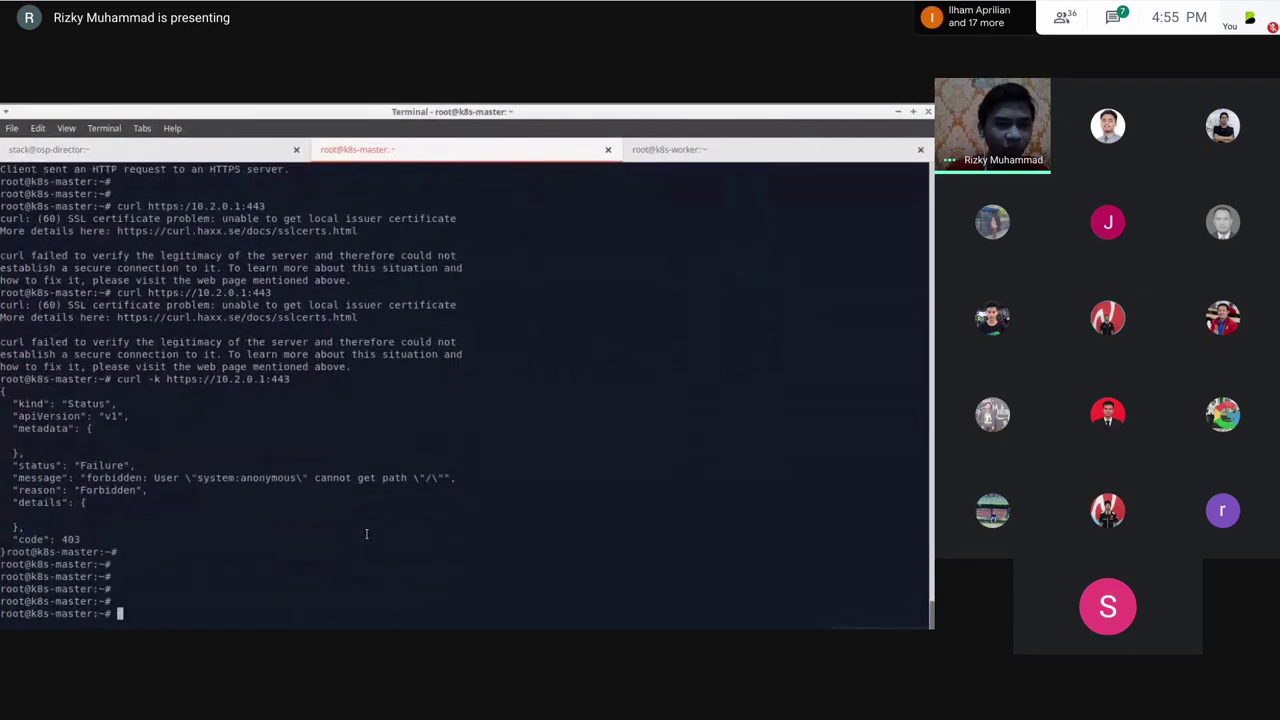
{"action": "type", "text": "ip a"}
{"action": "key", "text": "Return"}
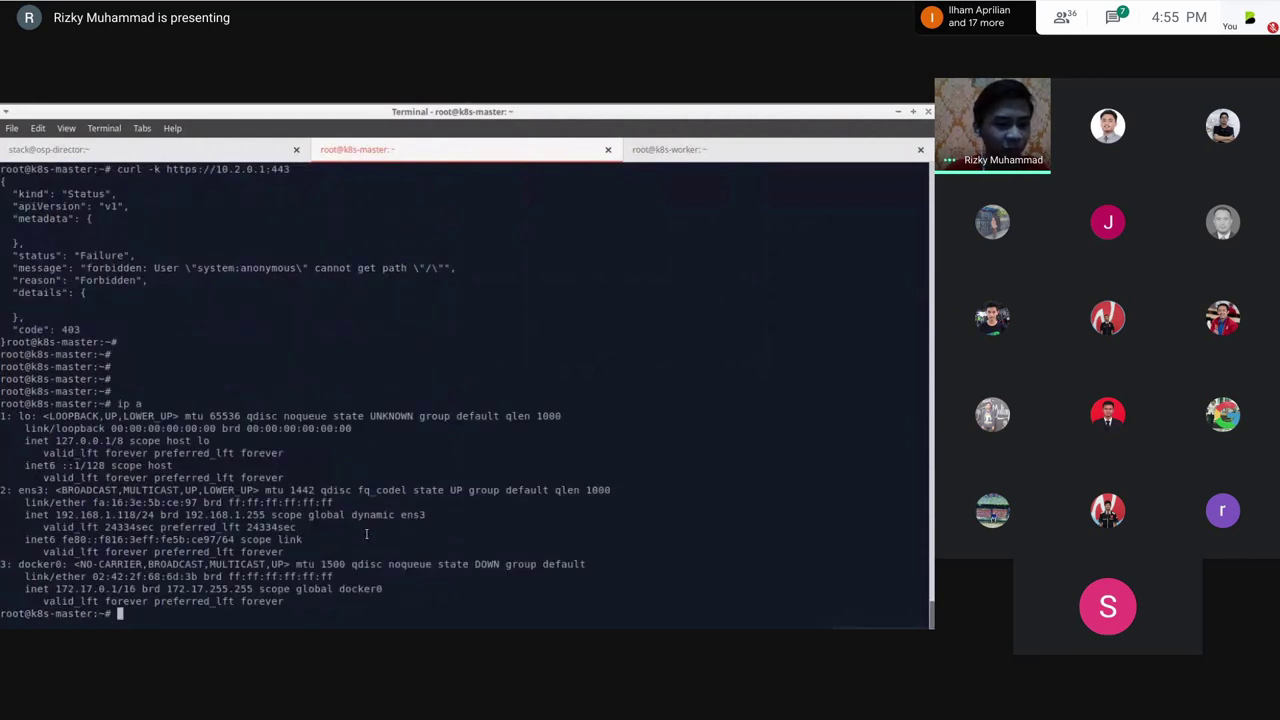
{"action": "key", "text": "alt+Tab"}
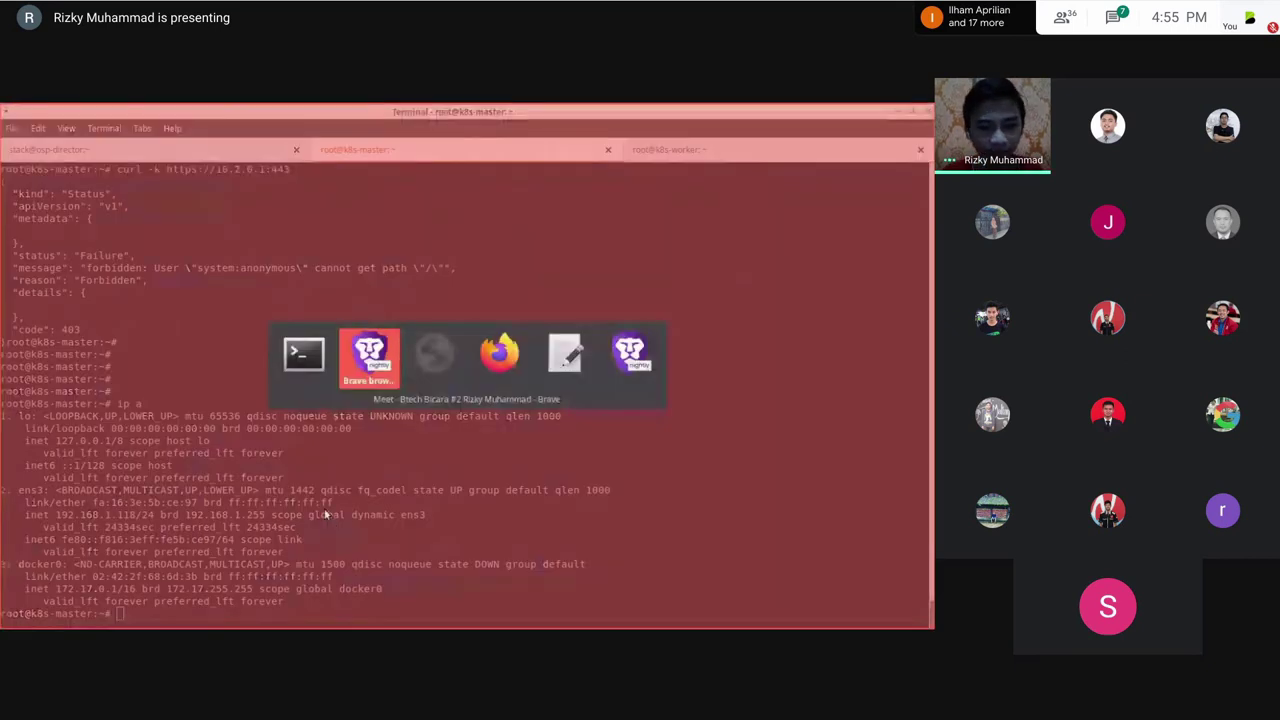
Step: Begin a new load balancer with its name, IP 10.2.0.1 and the 10.2.0.0/16 service subnet
{"action": "key", "text": "Tab"}
{"action": "key", "text": "Tab"}
{"action": "left_click", "coordinate": [226, 134]}
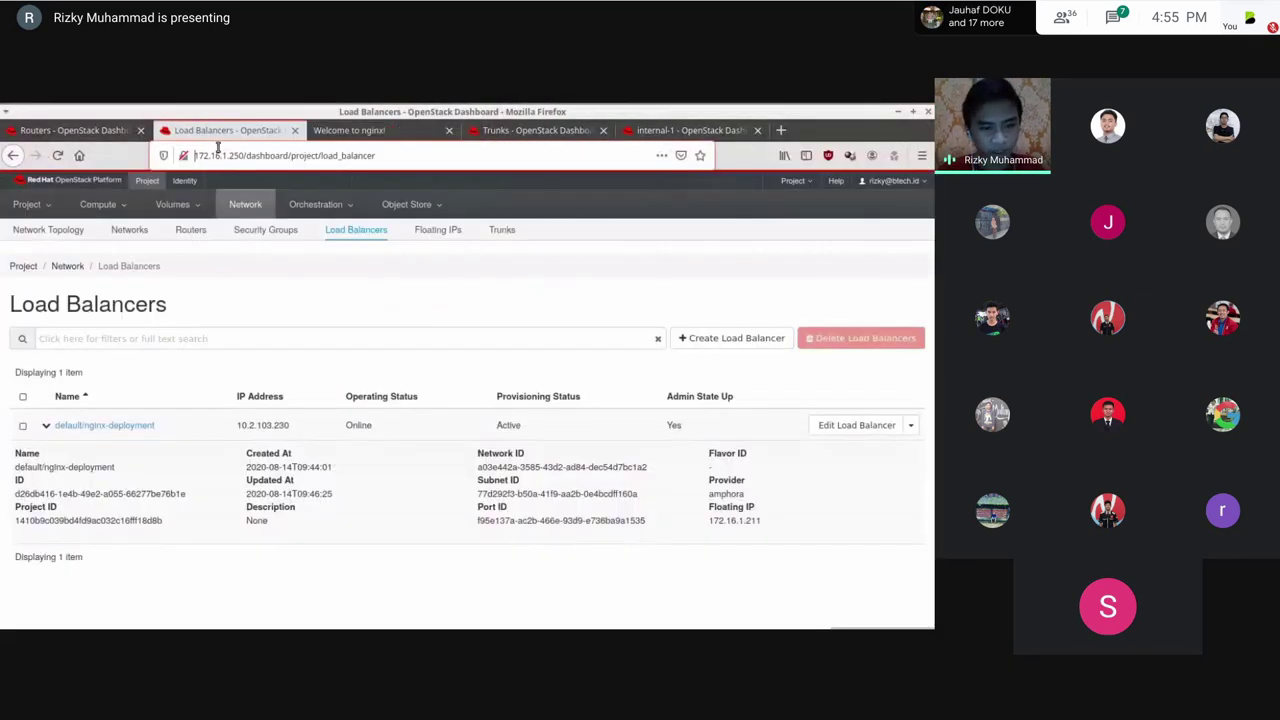
{"action": "left_click", "coordinate": [336, 236]}
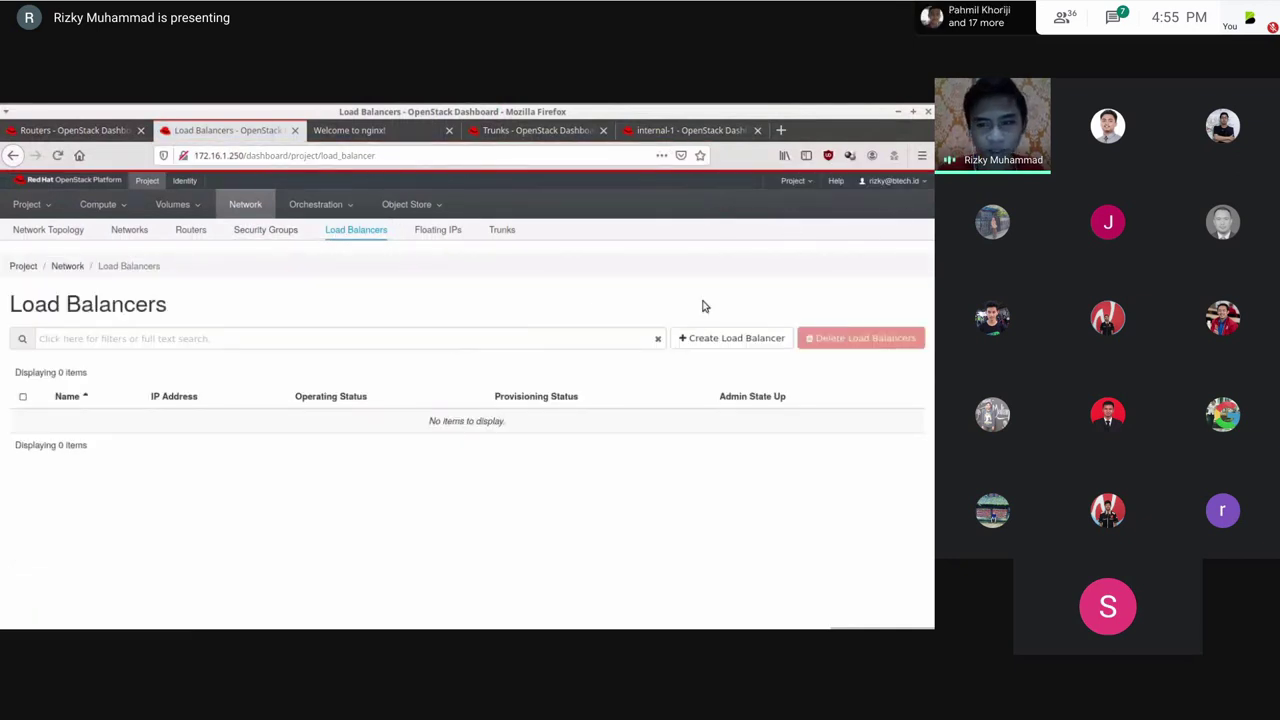
{"action": "left_click", "coordinate": [688, 332]}
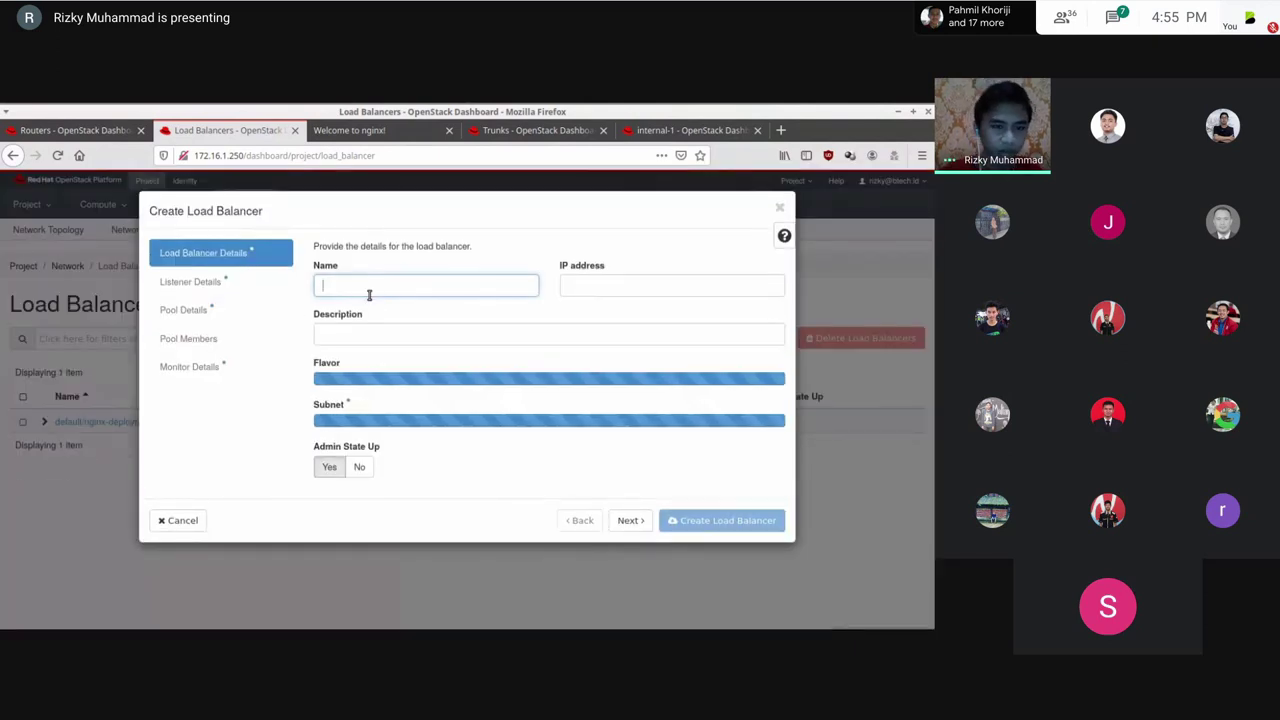
{"action": "type", "text": "defalu"}
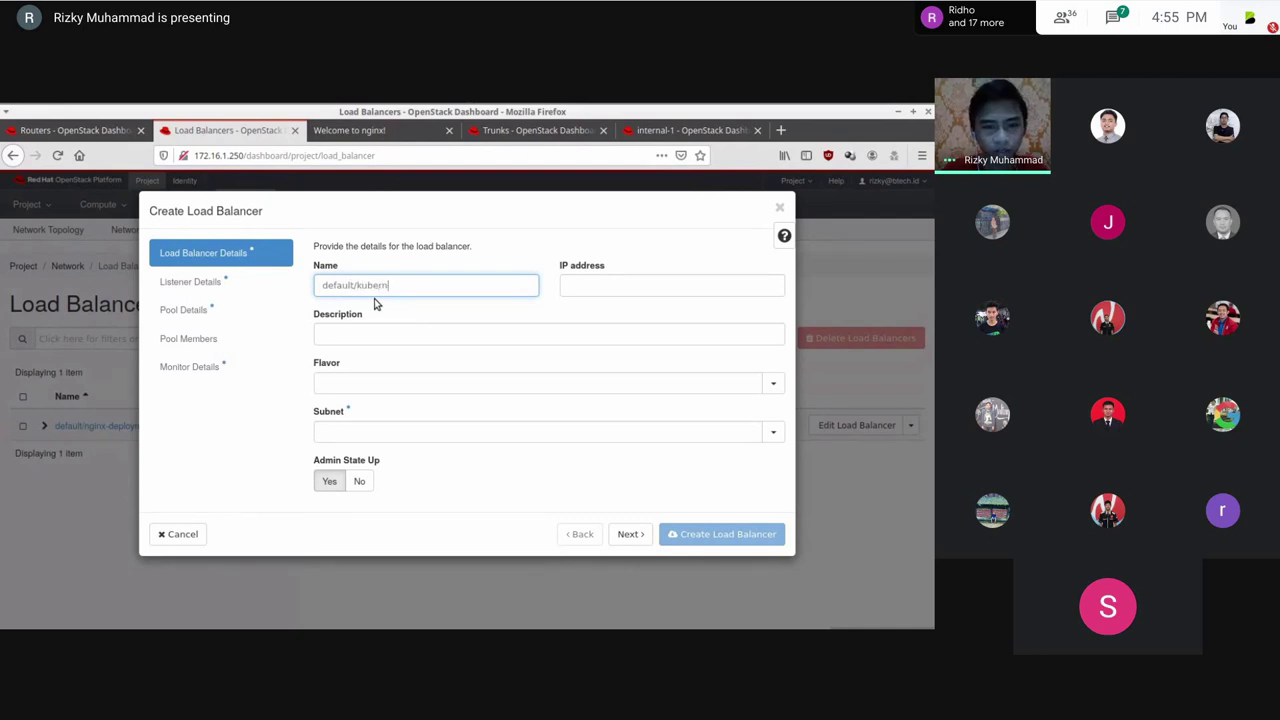
{"action": "key", "text": "Tab"}
{"action": "type", "text": "10.2.0.1"}
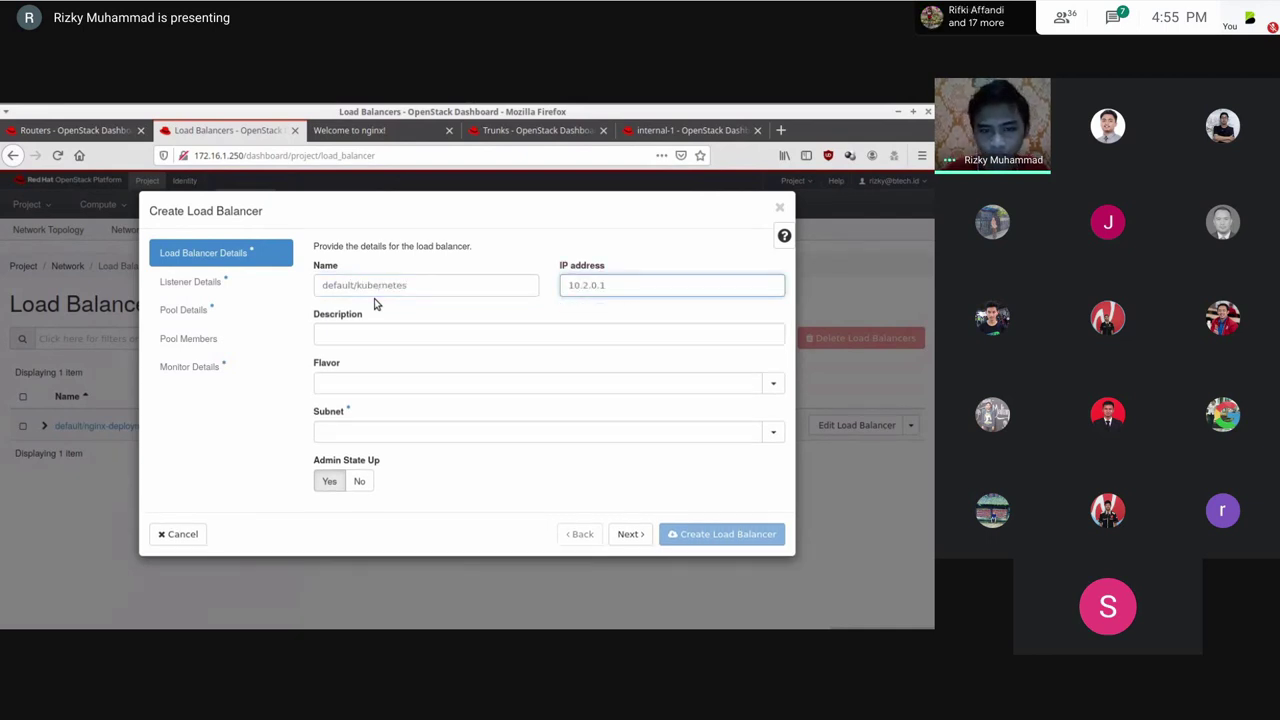
{"action": "double_click", "coordinate": [621, 284]}
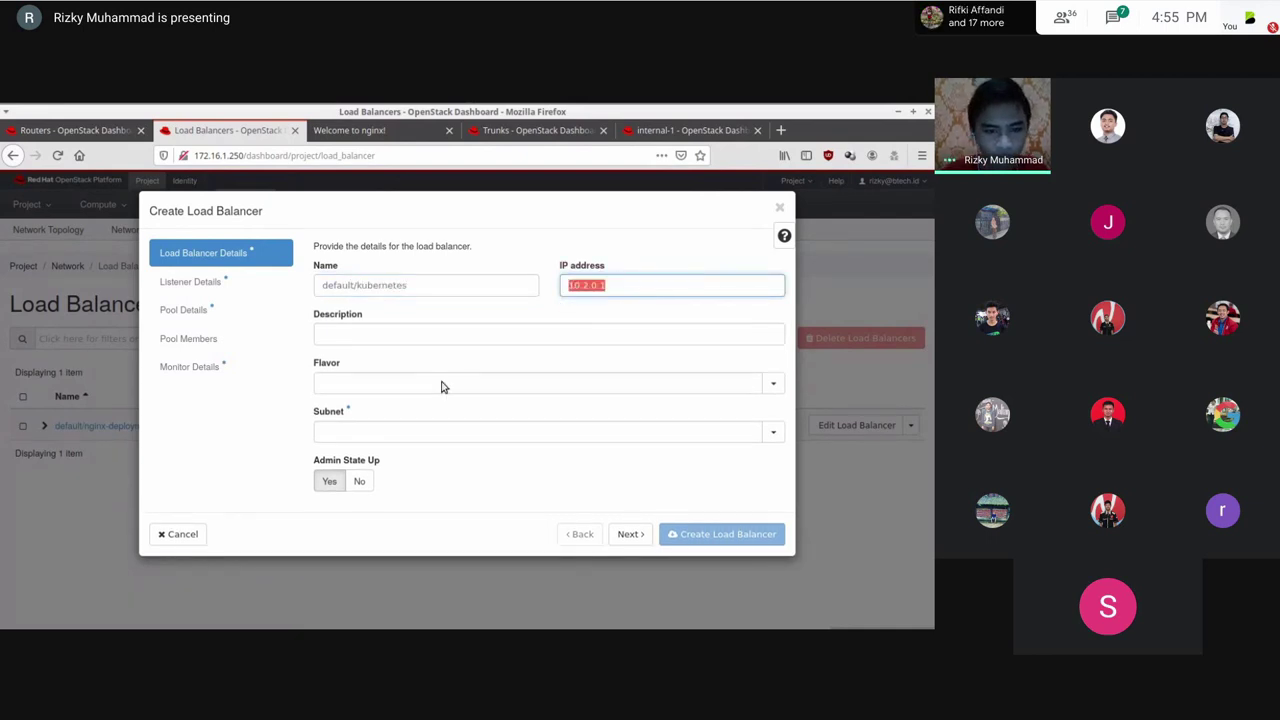
{"action": "left_click", "coordinate": [368, 428]}
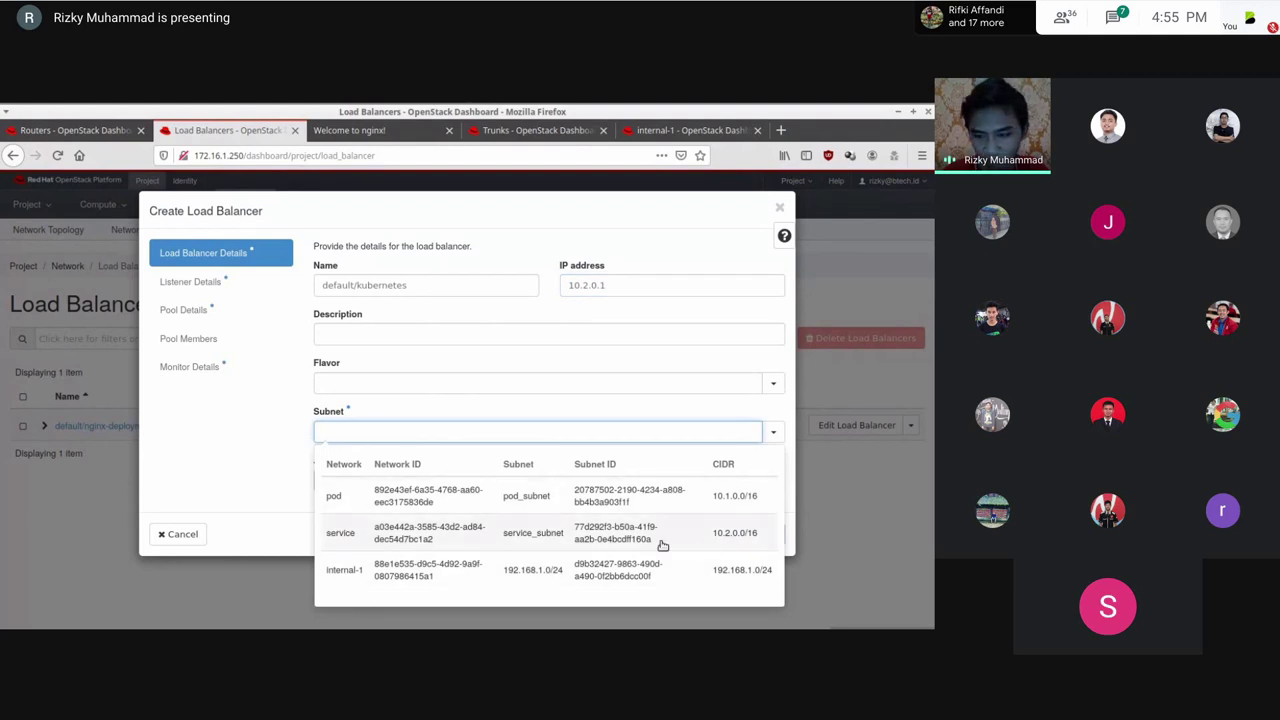
{"action": "left_click", "coordinate": [718, 547]}
Step: Give the load balancer an HTTPS listener on port 443
{"action": "left_click", "coordinate": [222, 282]}
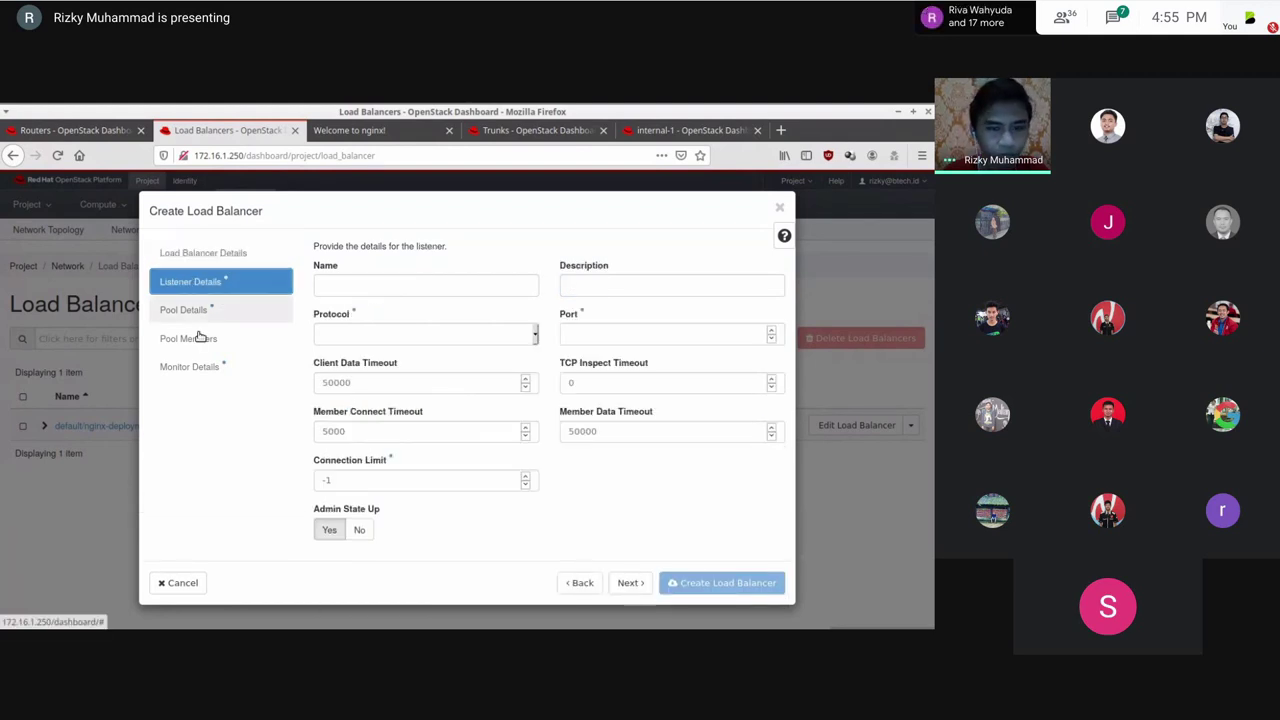
{"action": "left_click", "coordinate": [400, 334]}
{"action": "left_click", "coordinate": [394, 409]}
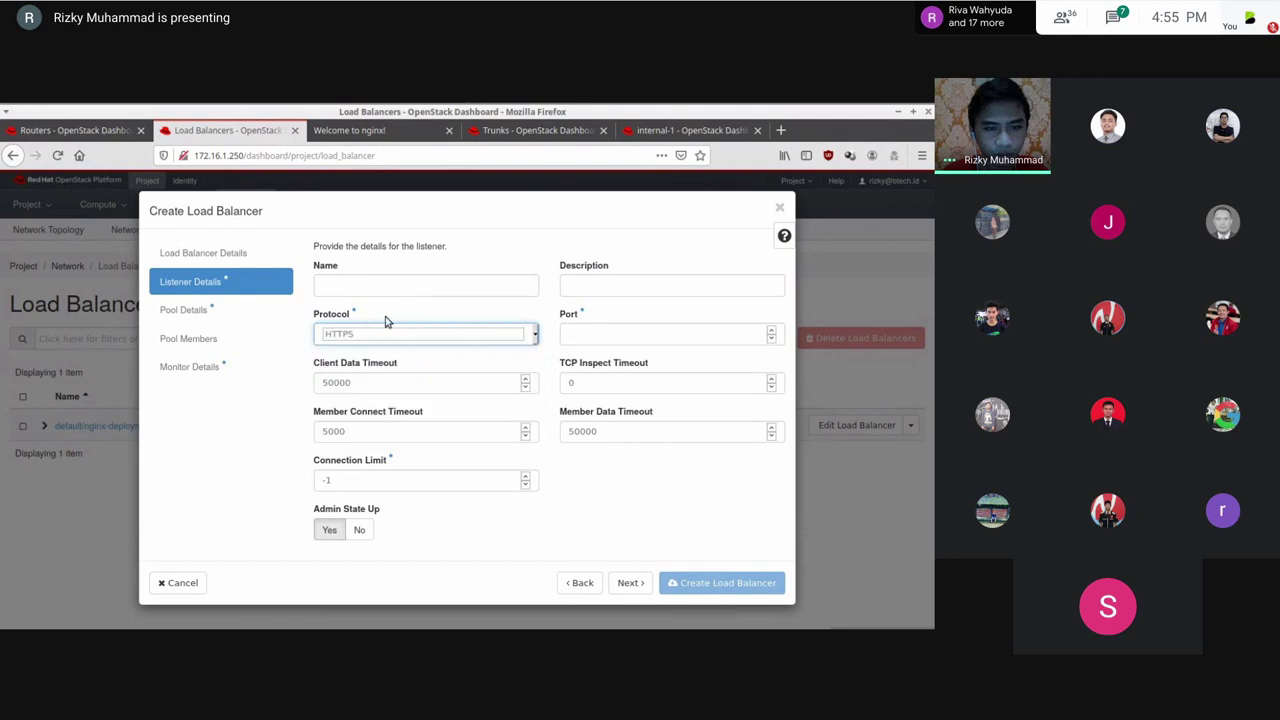
{"action": "left_click", "coordinate": [590, 333]}
{"action": "type", "text": "443"}
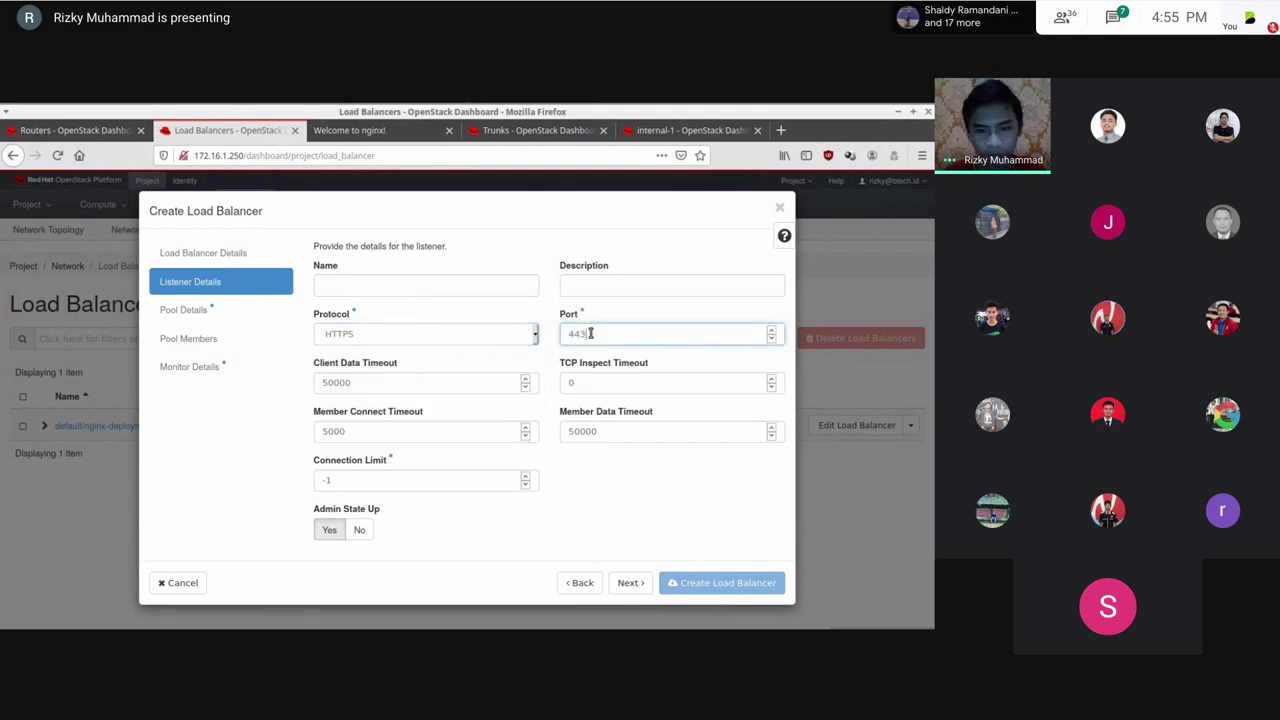
Step: Set the pool algorithm to SOURCE_IP and add k8s-master as a pool member
{"action": "left_click", "coordinate": [184, 309]}
{"action": "left_click", "coordinate": [367, 331]}
{"action": "left_click", "coordinate": [345, 409]}
{"action": "left_click", "coordinate": [189, 339]}
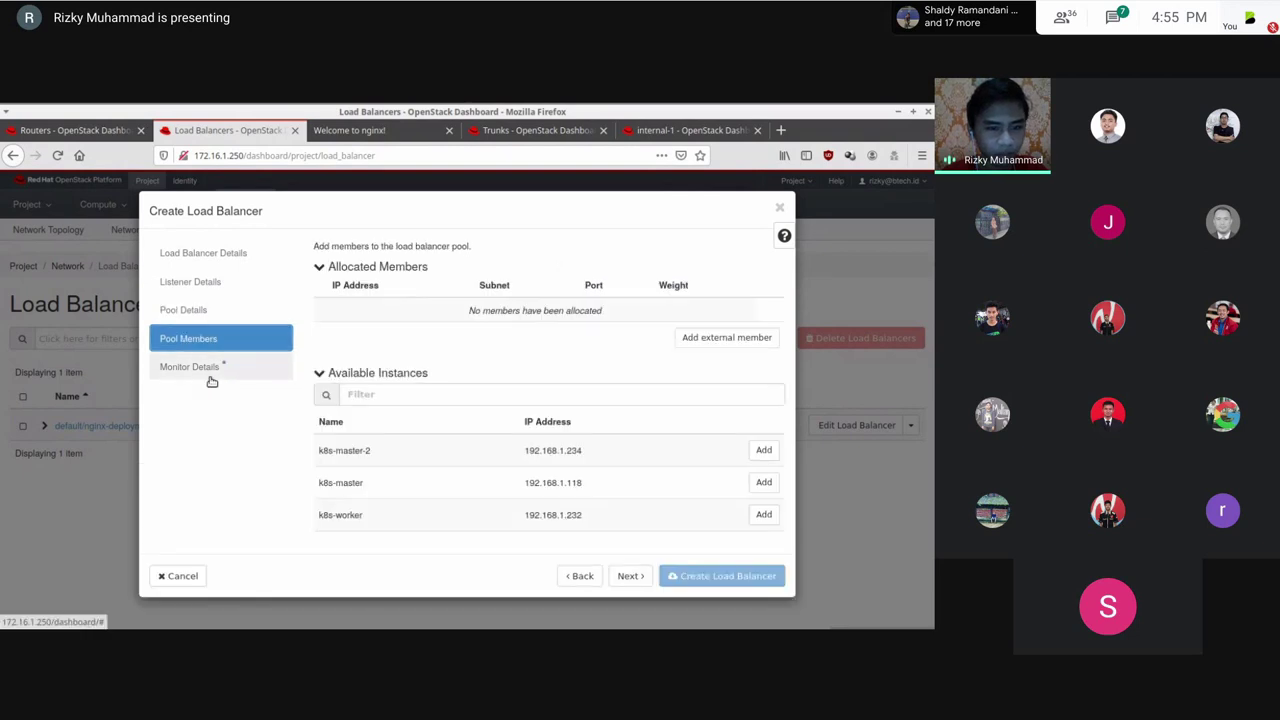
{"action": "left_click", "coordinate": [760, 483]}
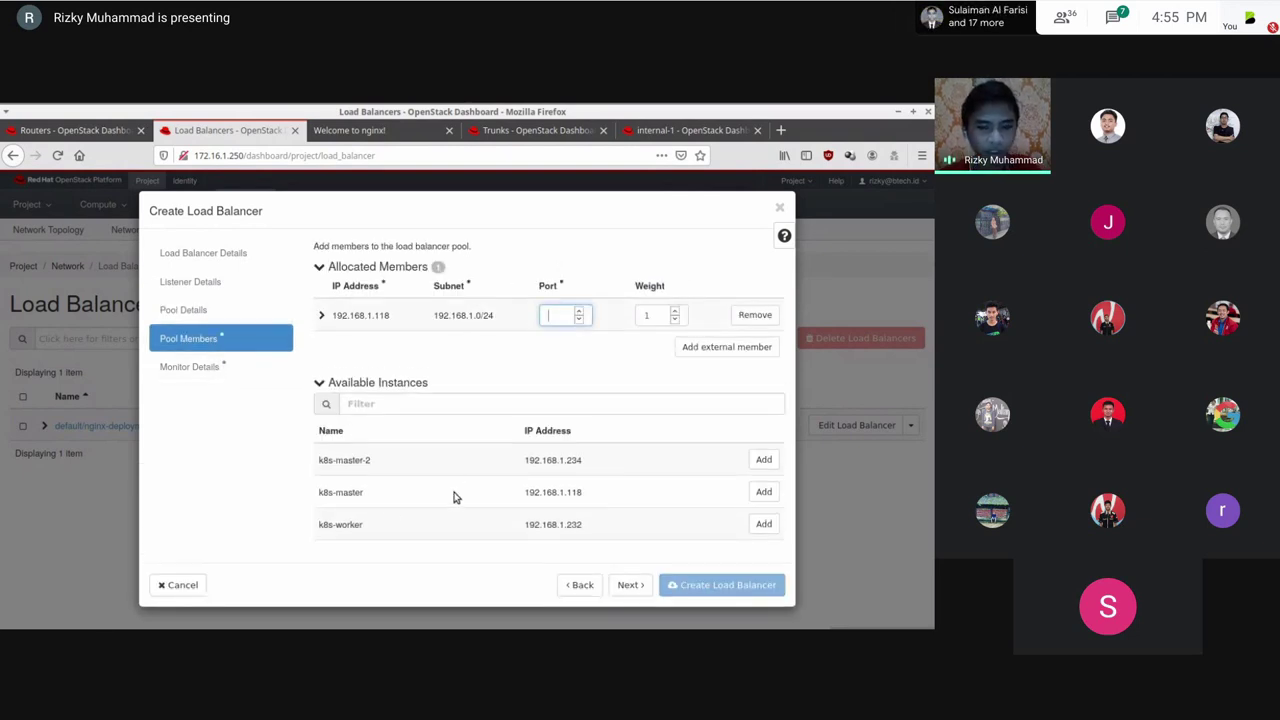
Step: Check the kubernetes service details with kubectl describe svc kubernetes against the member IP
{"action": "key", "text": "alt+Tab"}
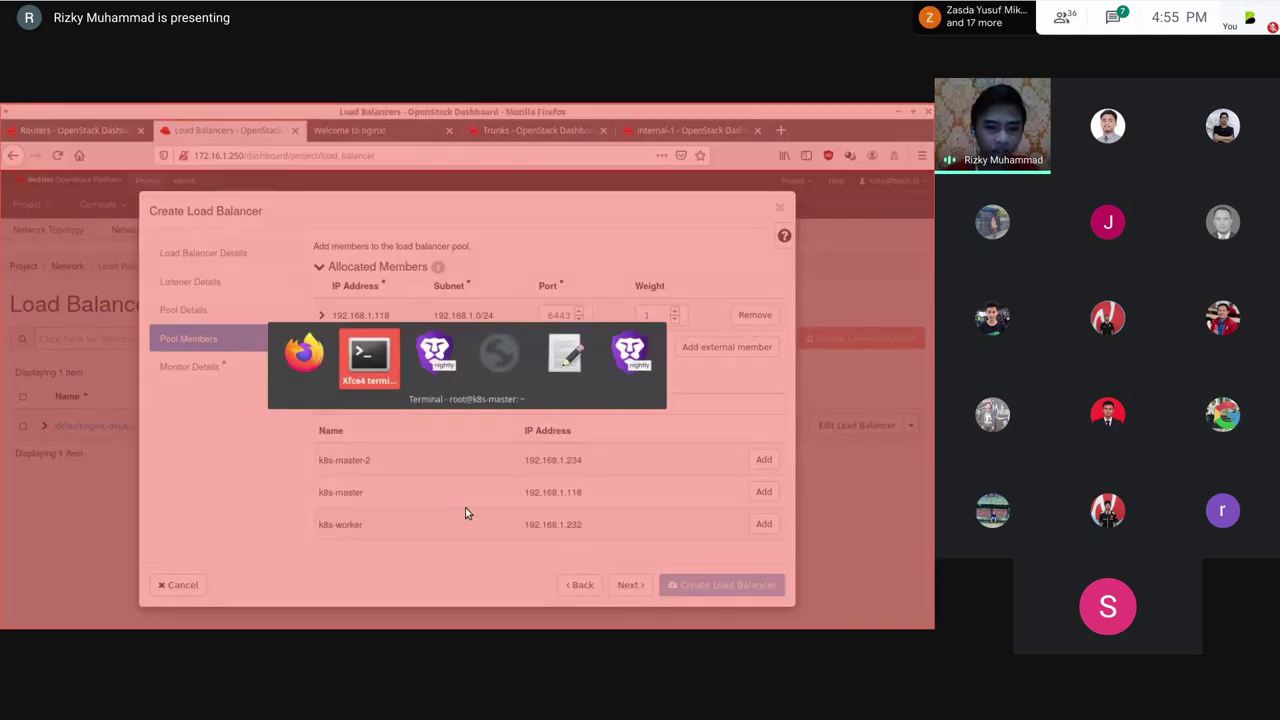
{"action": "type", "text": "kubectl describe svc kubernetes"}
{"action": "key", "text": "Return"}
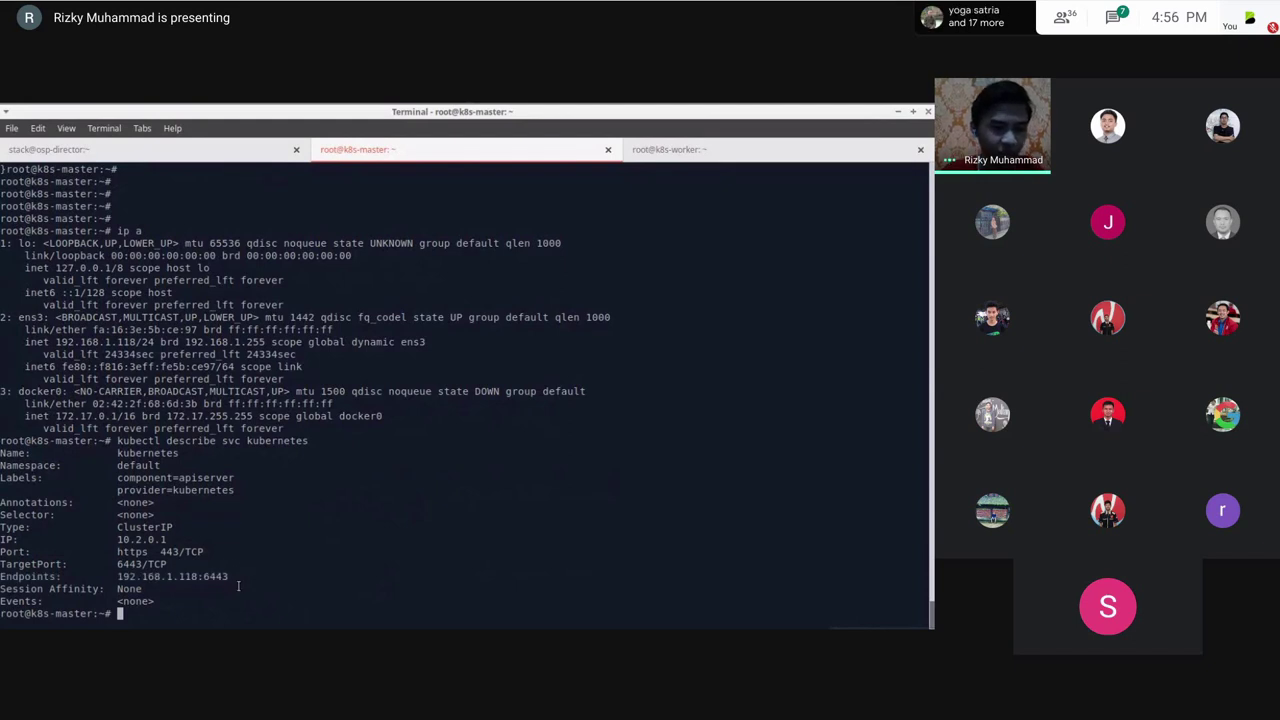
{"action": "key", "text": "alt+Tab"}
{"action": "double_click", "coordinate": [381, 315]}
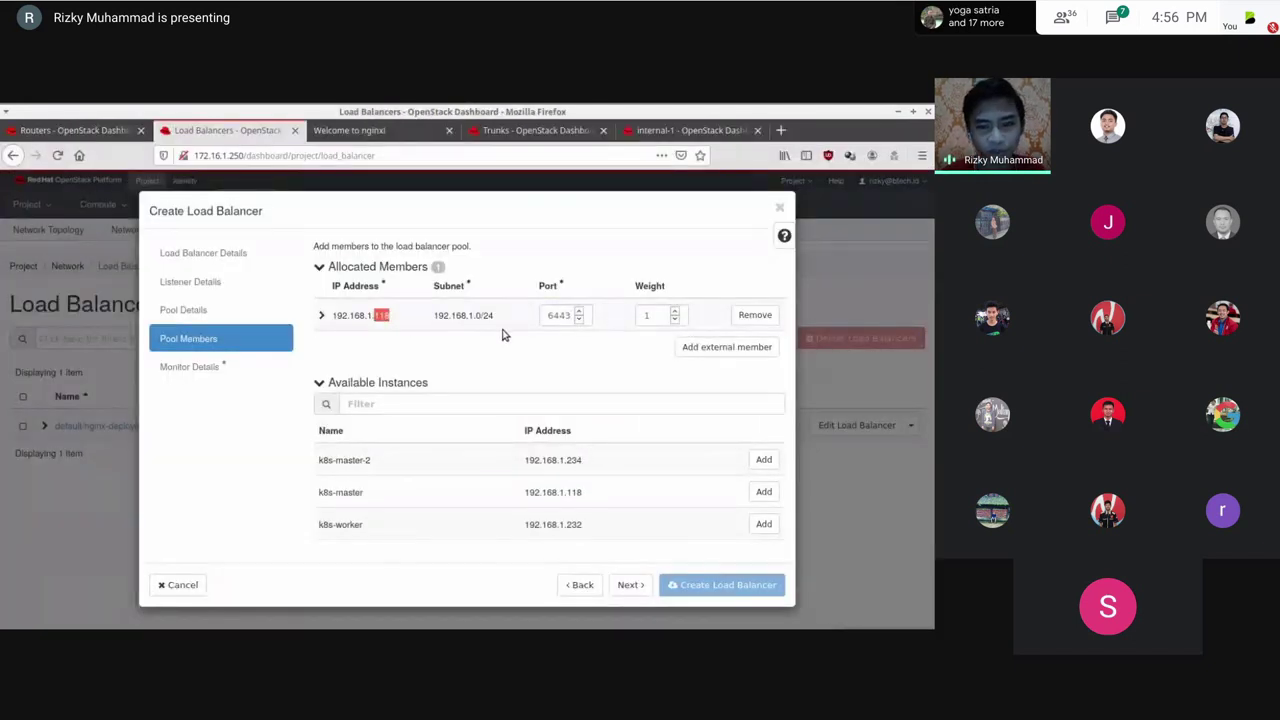
{"action": "key", "text": "alt+Tab"}
{"action": "key", "text": "alt+Tab"}
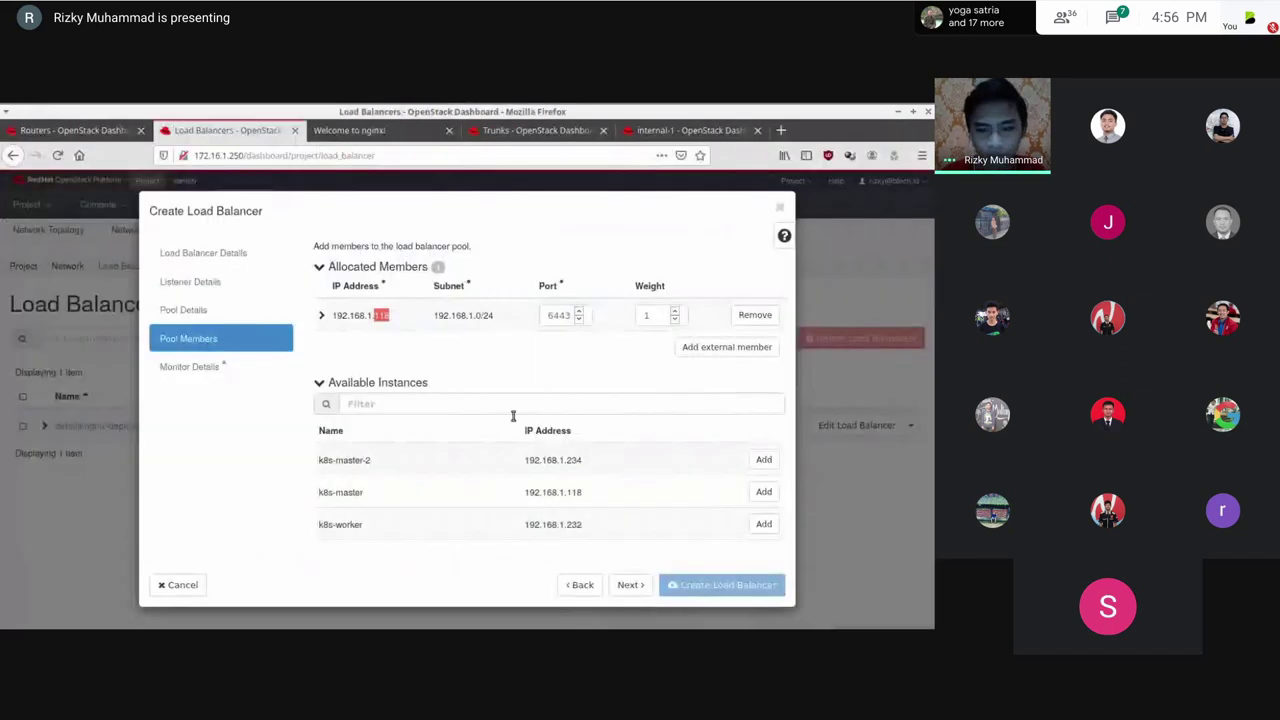
Step: Add an HTTPS health monitor and create the load balancer
{"action": "left_click", "coordinate": [217, 366]}
{"action": "left_click", "coordinate": [545, 286]}
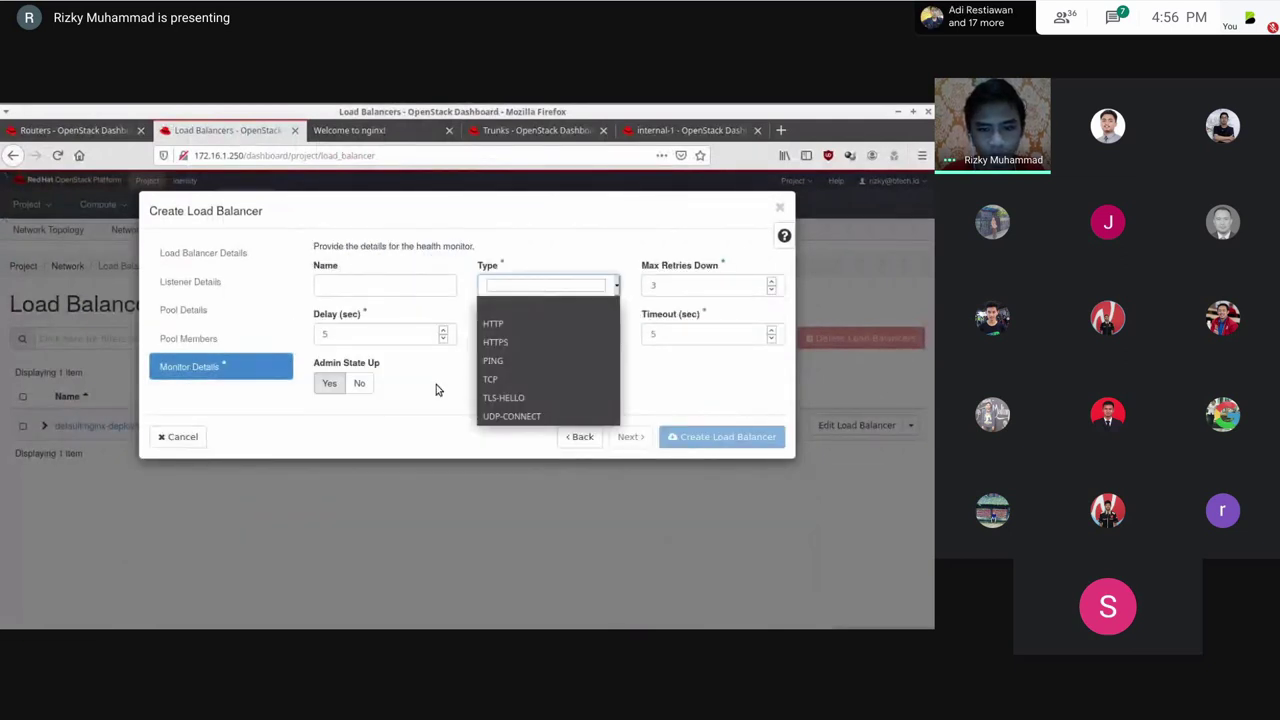
{"action": "left_click", "coordinate": [503, 345]}
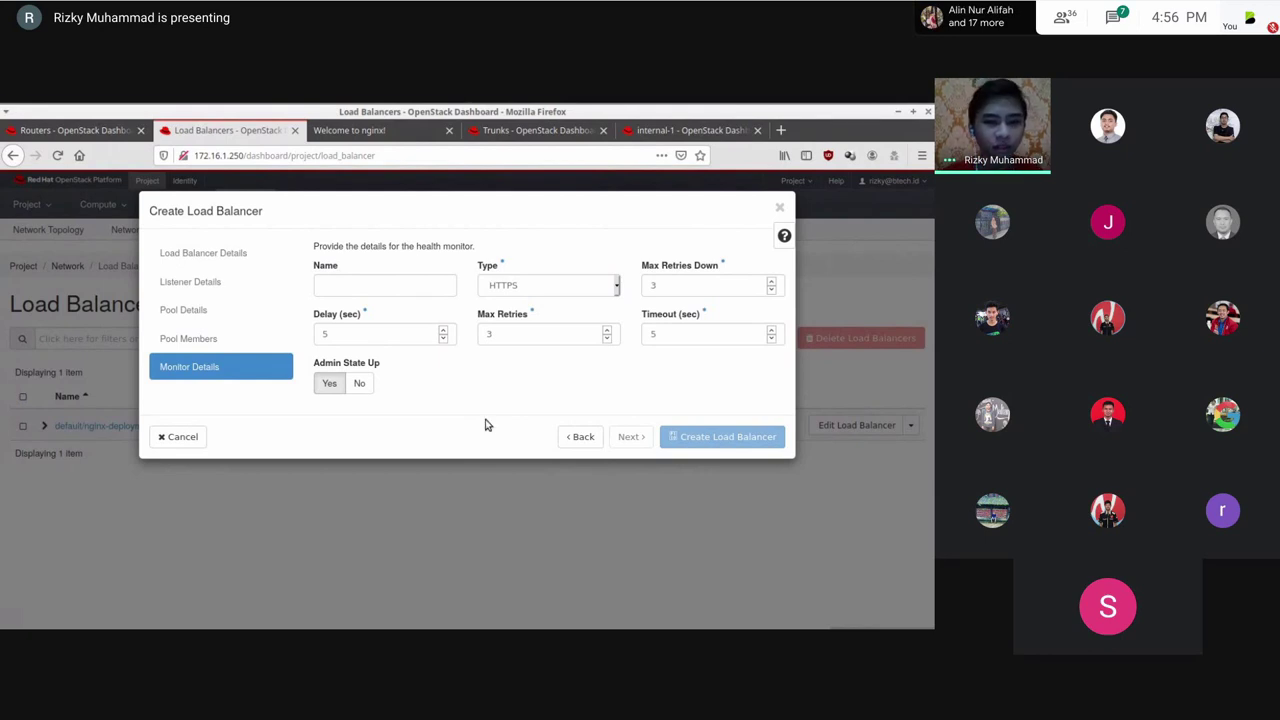
{"action": "key", "text": "alt+Tab"}
{"action": "key", "text": "alt+Tab"}
{"action": "key", "text": "alt+Tab"}
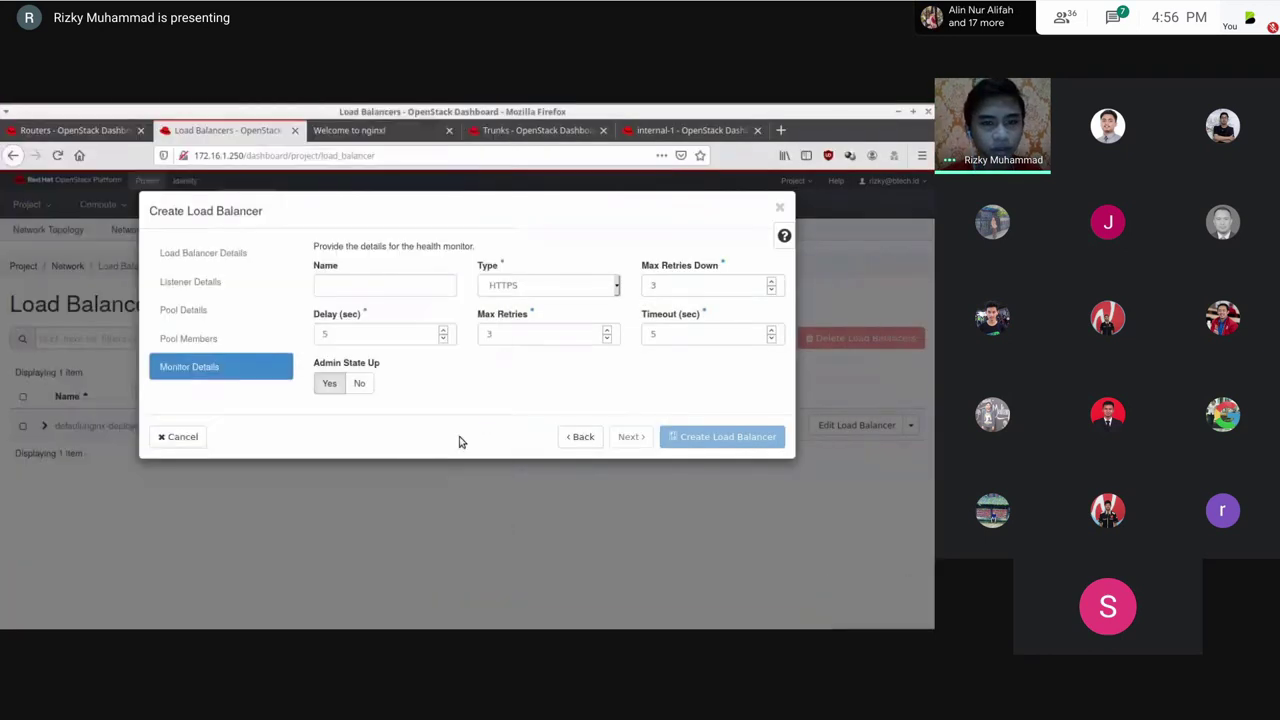
{"action": "key", "text": "Return"}
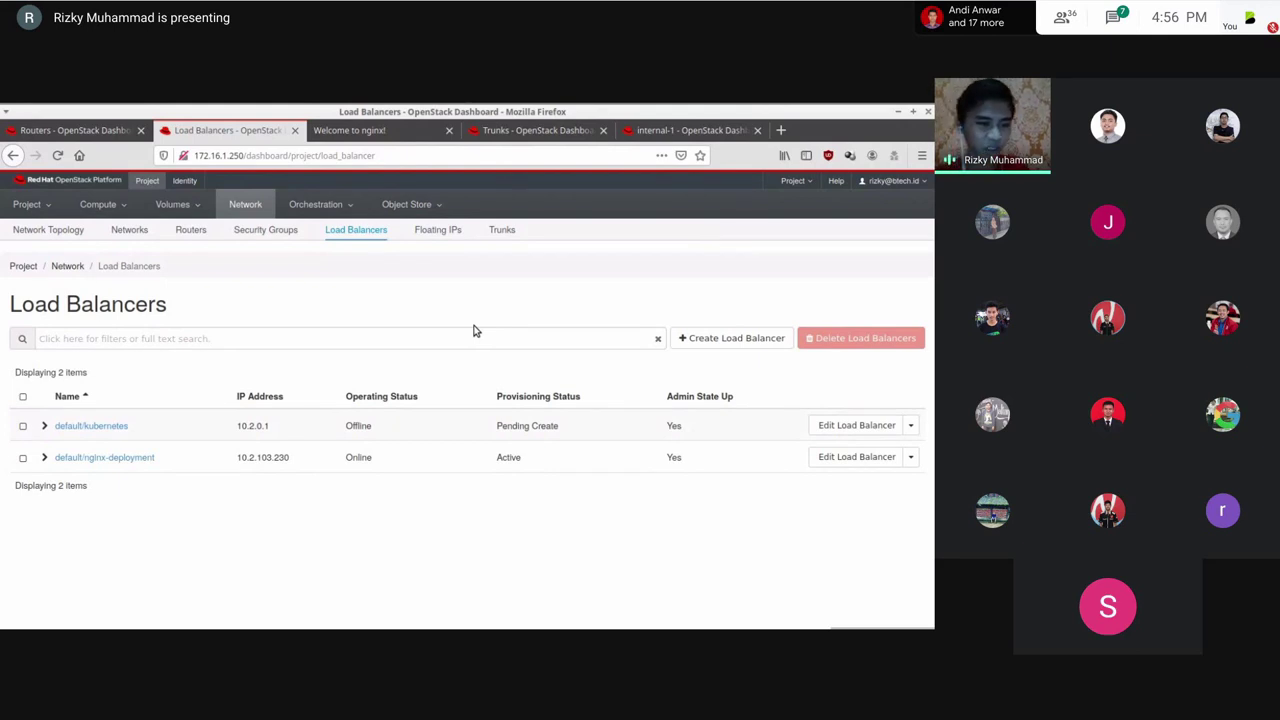
{"action": "key", "text": "alt+Tab"}
{"action": "key", "text": "alt+Tab"}
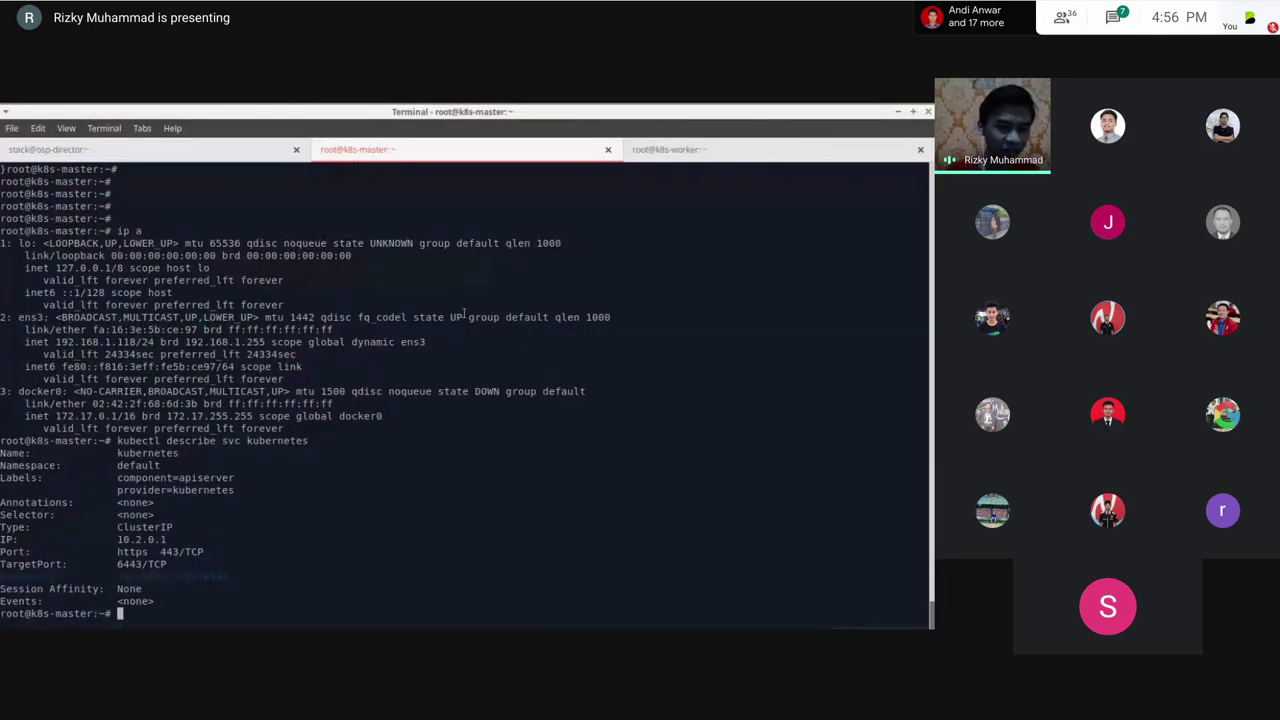
Step: Curl 192.168.1.118:6443 plainly, then with -k over https and at /api, getting 403 Forbidden
{"action": "key", "text": "Return"}
{"action": "type", "text": "curl 192.168.1."}
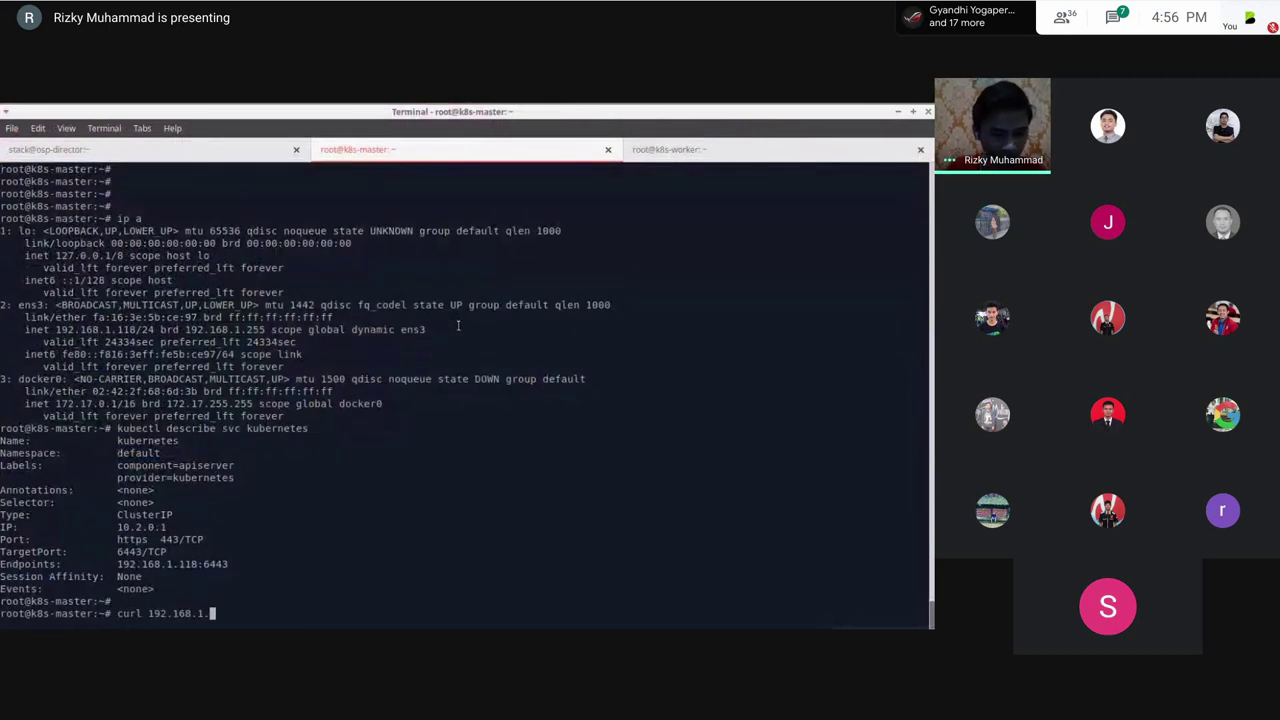
{"action": "type", "text": "1118:66"}
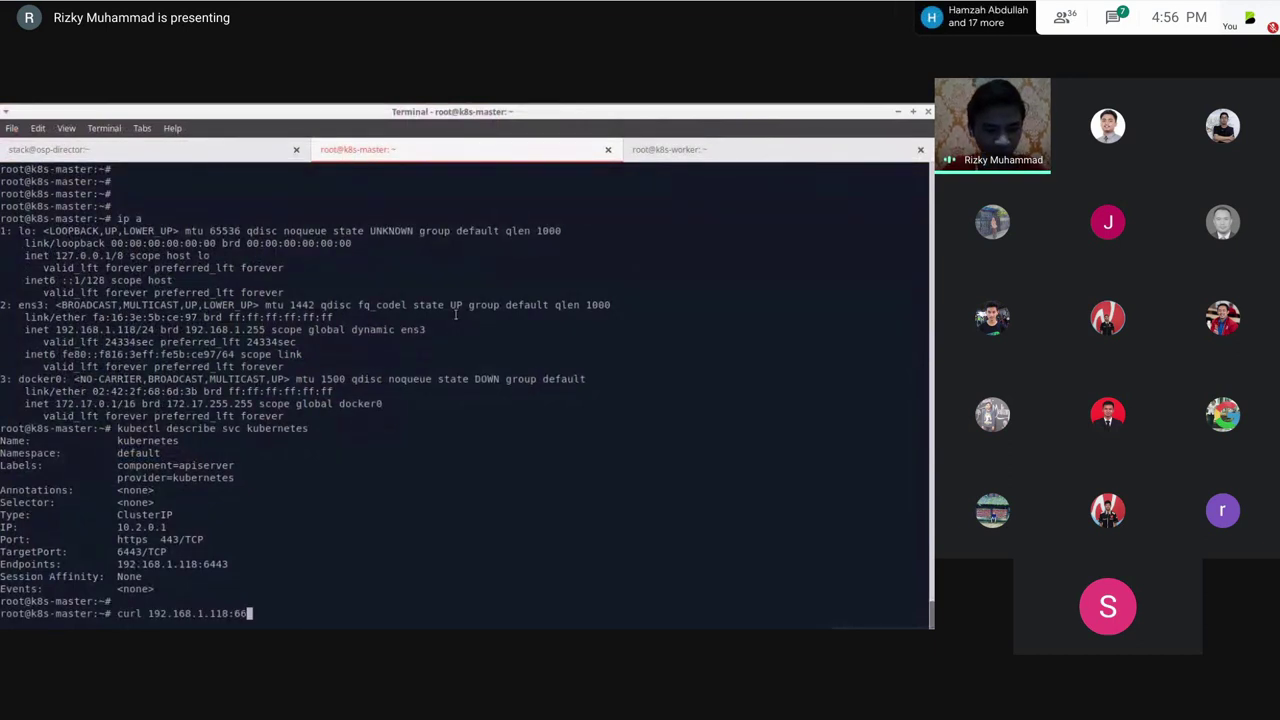
{"action": "type", "text": "43"}
{"action": "key", "text": "Return"}
{"action": "key", "text": "Return"}
{"action": "key", "text": "Return"}
{"action": "key", "text": "Up"}
{"action": "key", "text": "Left"}
{"action": "key", "text": "Left"}
{"action": "key", "text": "Left"}
{"action": "key", "text": "Left"}
{"action": "key", "text": "Left"}
{"action": "key", "text": "Left"}
{"action": "key", "text": "Left"}
{"action": "key", "text": "Left"}
{"action": "key", "text": "Left"}
{"action": "key", "text": "Left"}
{"action": "key", "text": "Left"}
{"action": "key", "text": "Left"}
{"action": "key", "text": "Left"}
{"action": "key", "text": "Left"}
{"action": "key", "text": "Left"}
{"action": "key", "text": "Left"}
{"action": "key", "text": "Left"}
{"action": "key", "text": "Left"}
{"action": "key", "text": "Left"}
{"action": "type", "text": "-k https://"}
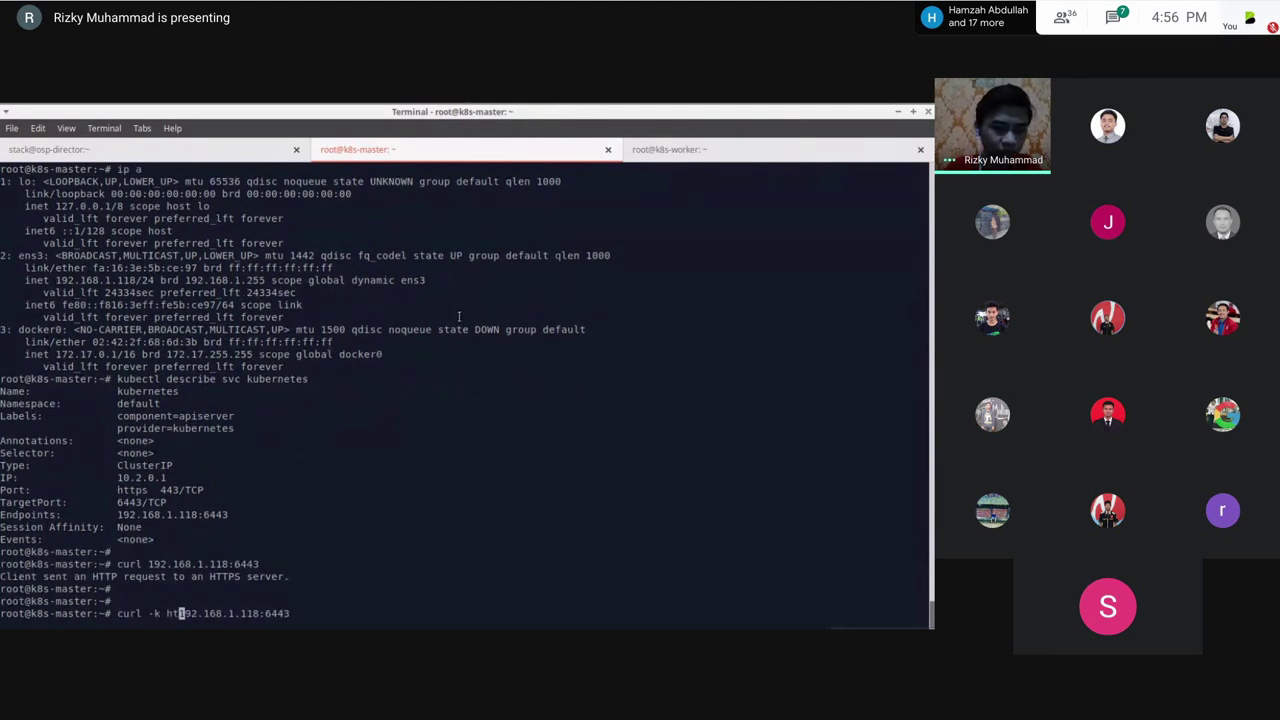
{"action": "key", "text": "Return"}
{"action": "key", "text": "Up"}
{"action": "type", "text": "/api"}
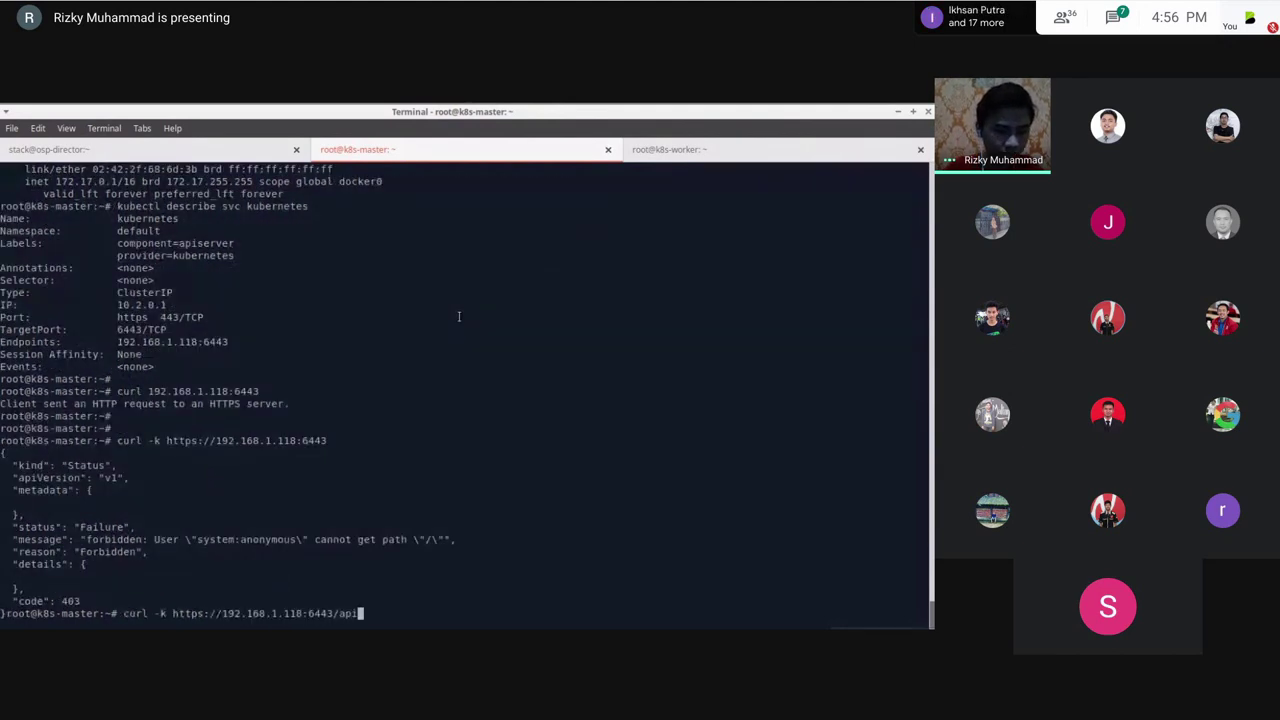
{"action": "key", "text": "Return"}
{"action": "key", "text": "Return"}
{"action": "key", "text": "Return"}
{"action": "key", "text": "Return"}
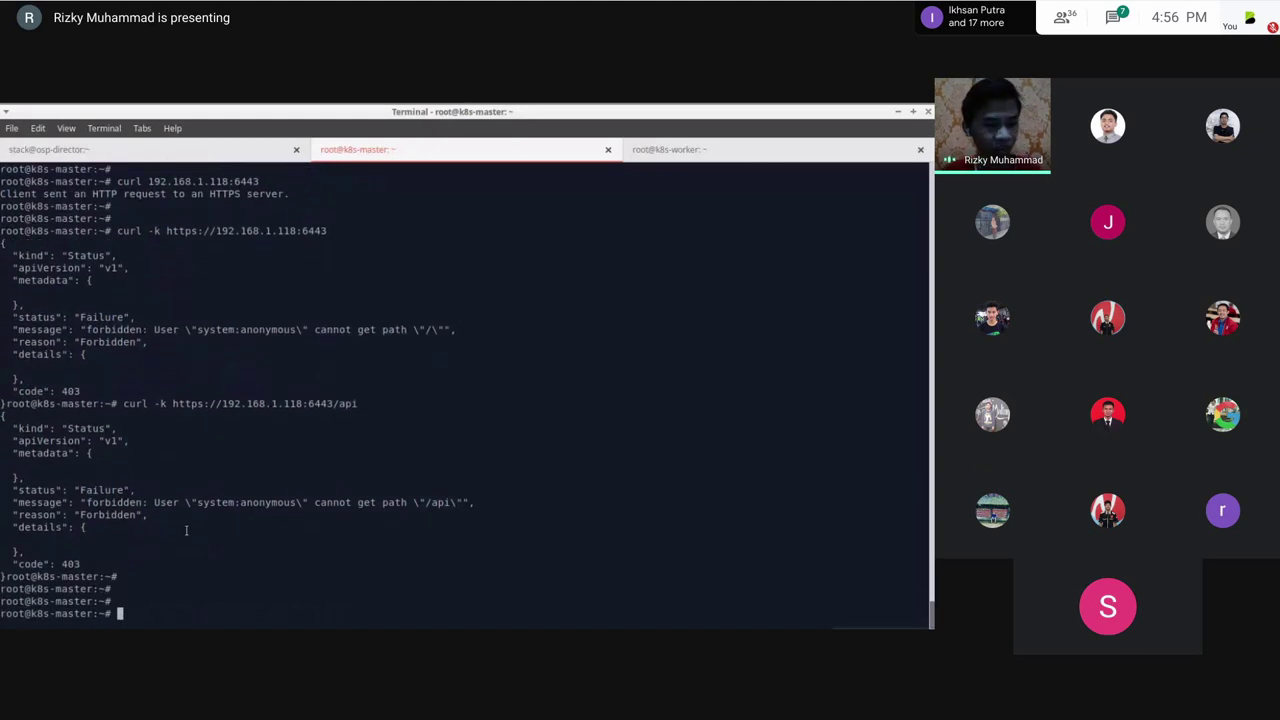
{"action": "key", "text": "alt+Tab"}
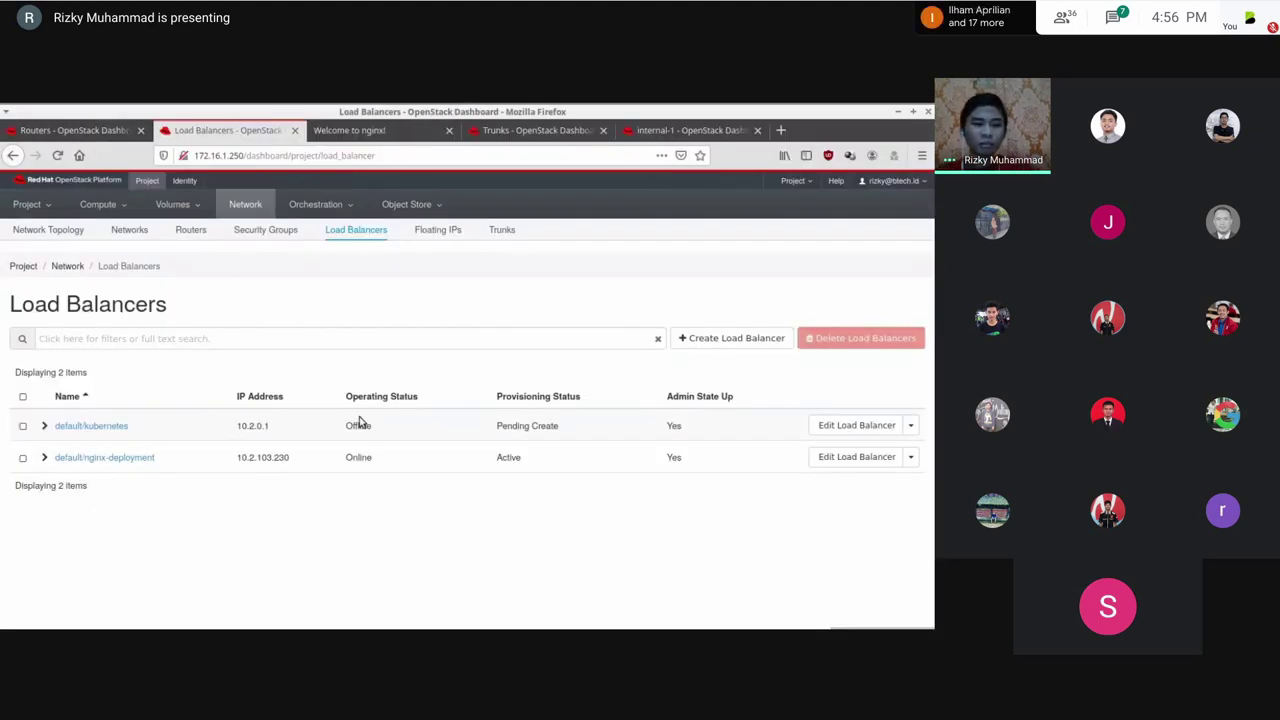
Step: Reload Load Balancers and sign back in with the user's e-mail and password, not saving the login
{"action": "left_click", "coordinate": [345, 238]}
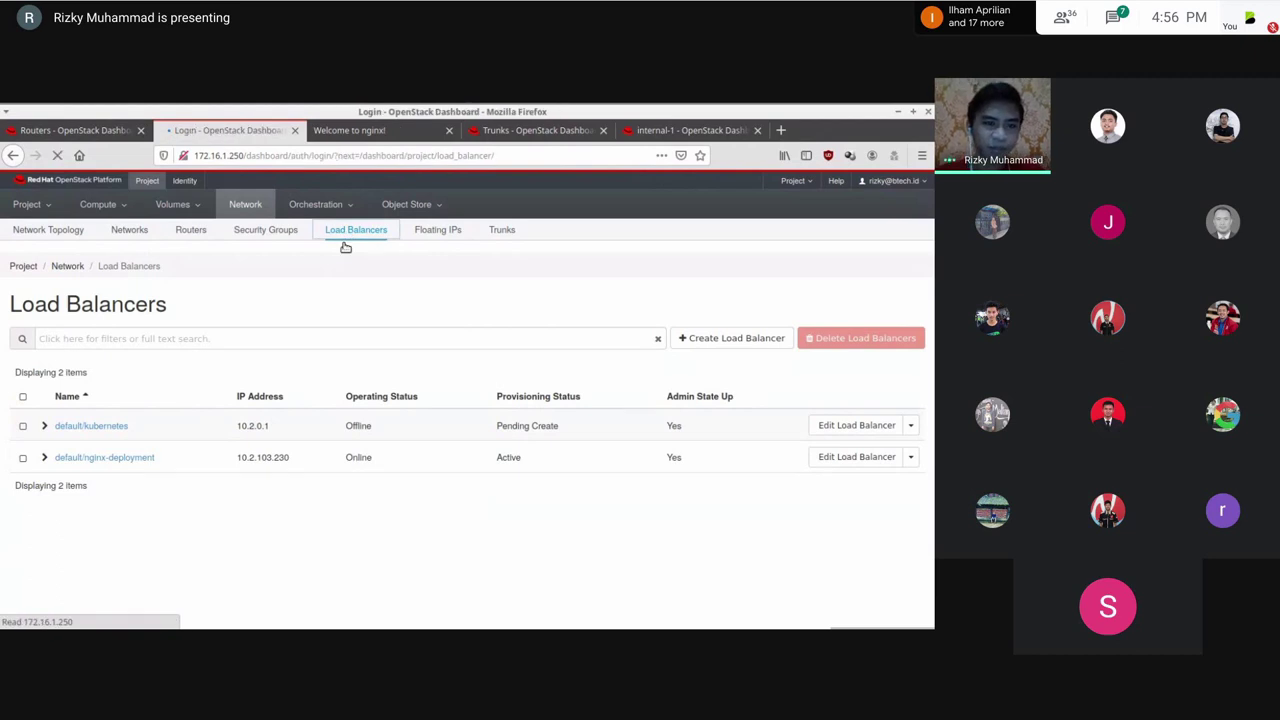
{"action": "left_click", "coordinate": [207, 480]}
{"action": "key", "text": "Tab"}
{"action": "type", "text": "*********"}
{"action": "key", "text": "Return"}
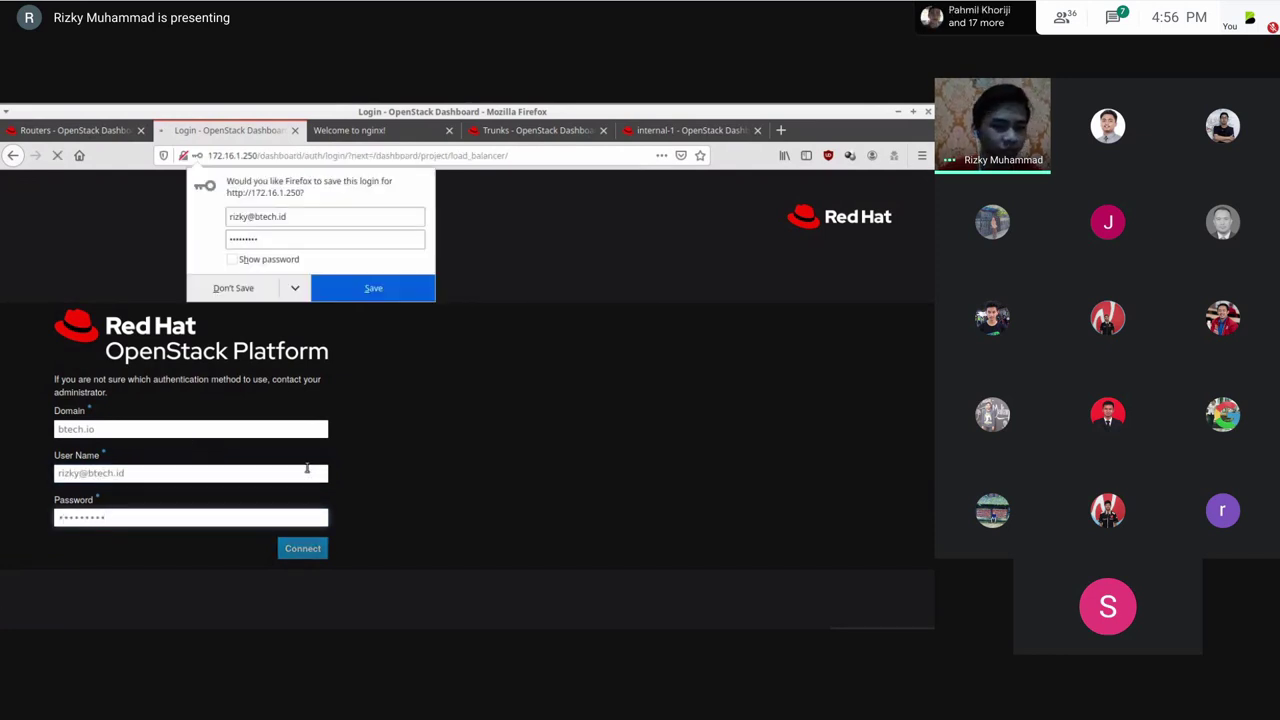
{"action": "left_click", "coordinate": [490, 436]}
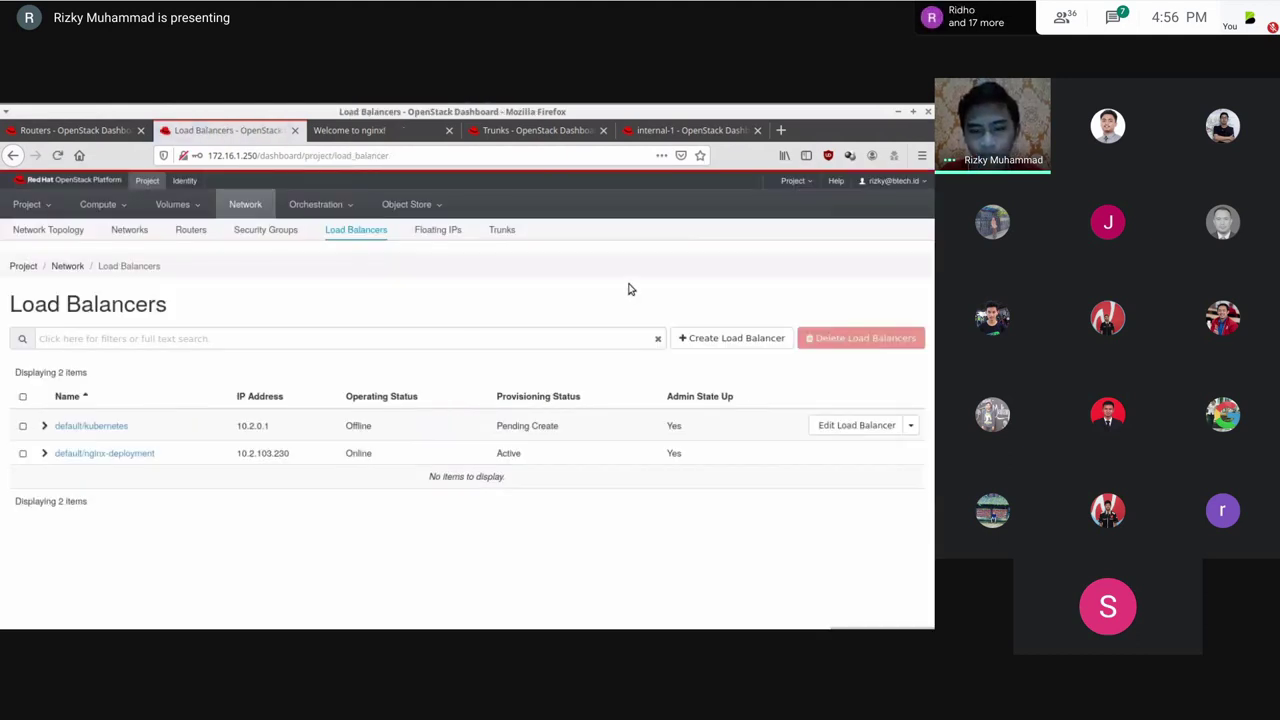
Step: Check that default/kubernetes is still Pending Create in the list
{"action": "double_click", "coordinate": [518, 425]}
{"action": "left_click", "coordinate": [482, 250]}
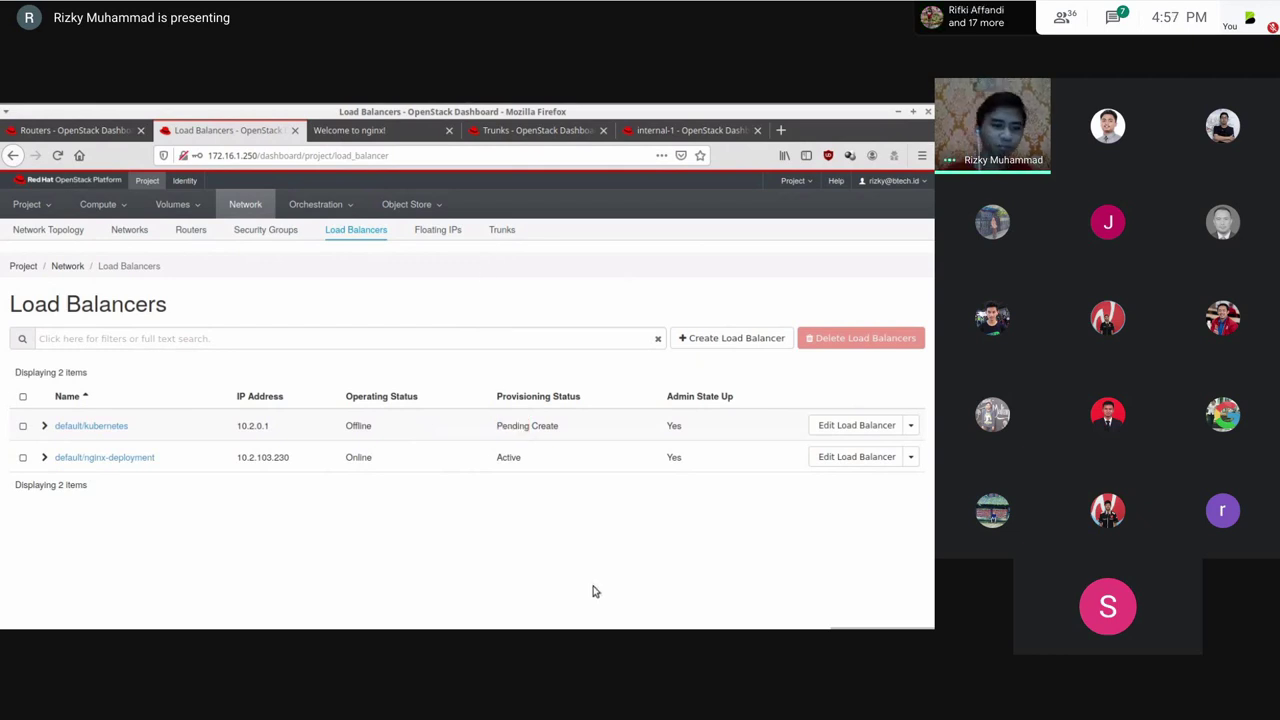
{"action": "key", "text": "alt+Tab"}
Step: Run openstack loadbalancer list in the director node's shell
{"action": "key", "text": "Return"}
{"action": "key", "text": "Return"}
{"action": "key", "text": "Return"}
{"action": "key", "text": "Return"}
{"action": "key", "text": "Return"}
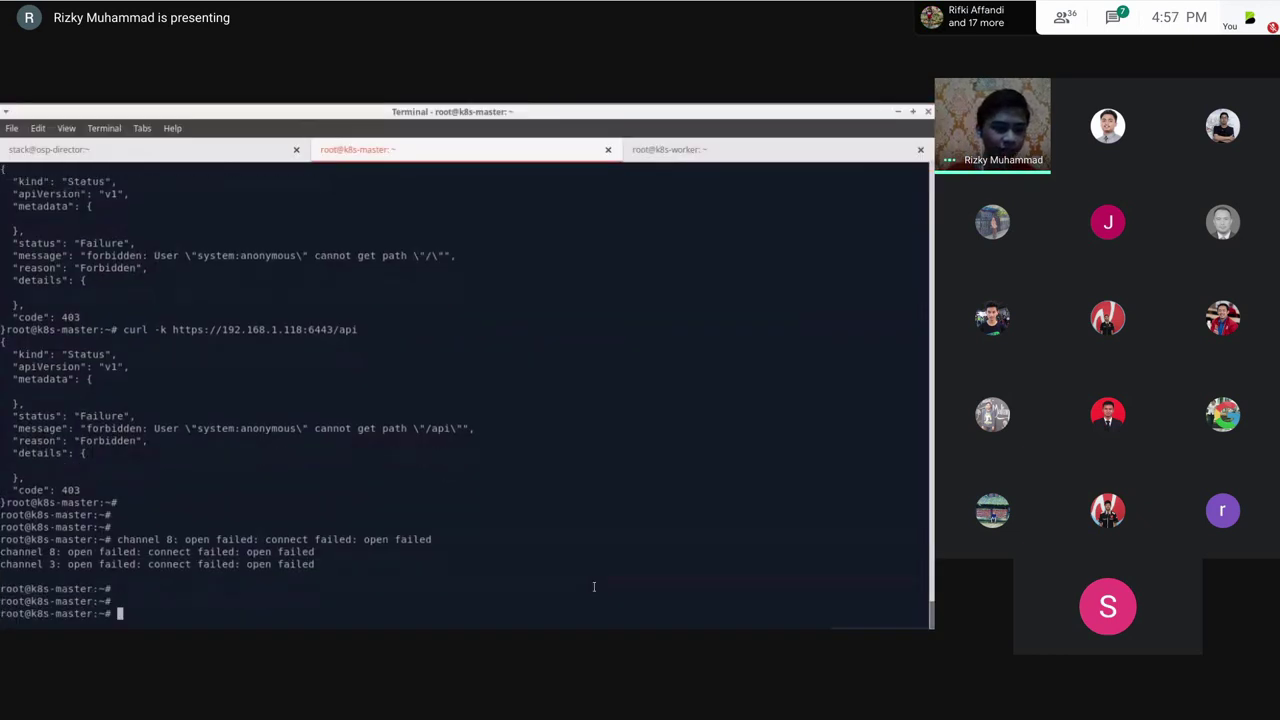
{"action": "type", "text": "kubec"}
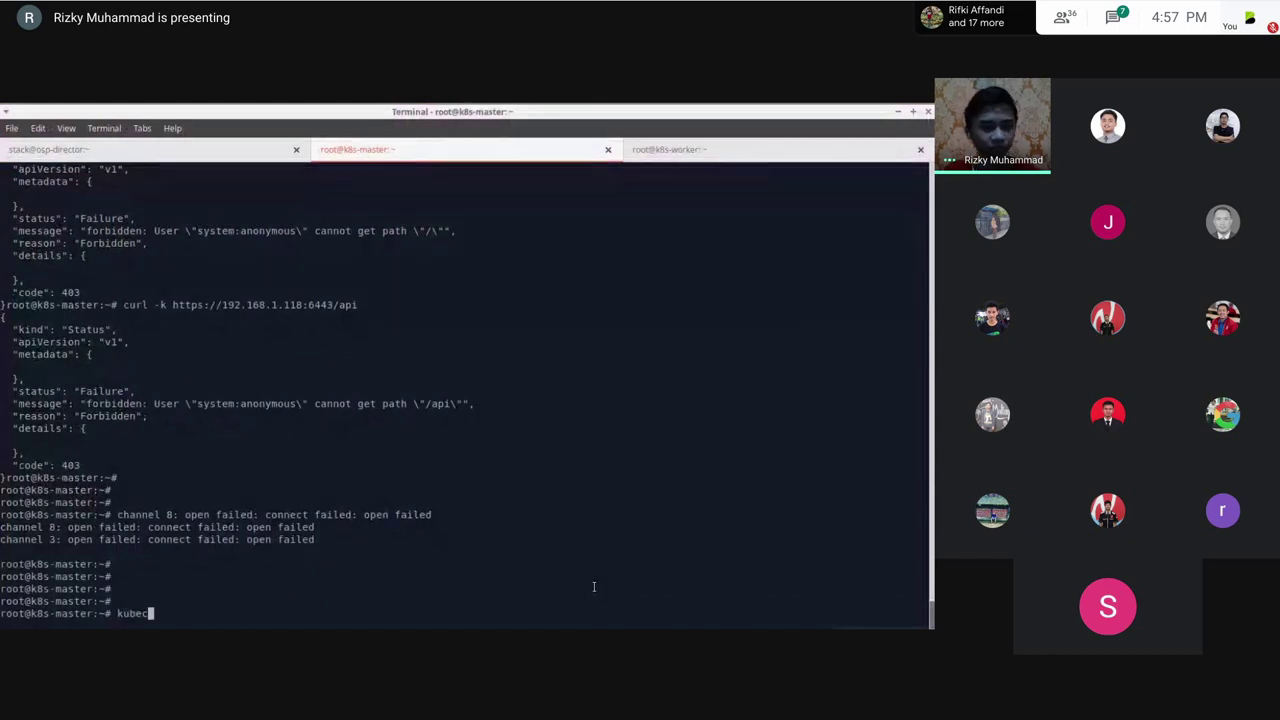
{"action": "key", "text": "ctrl+Page_Up"}
{"action": "type", "text": "openstack loadbalancer list"}
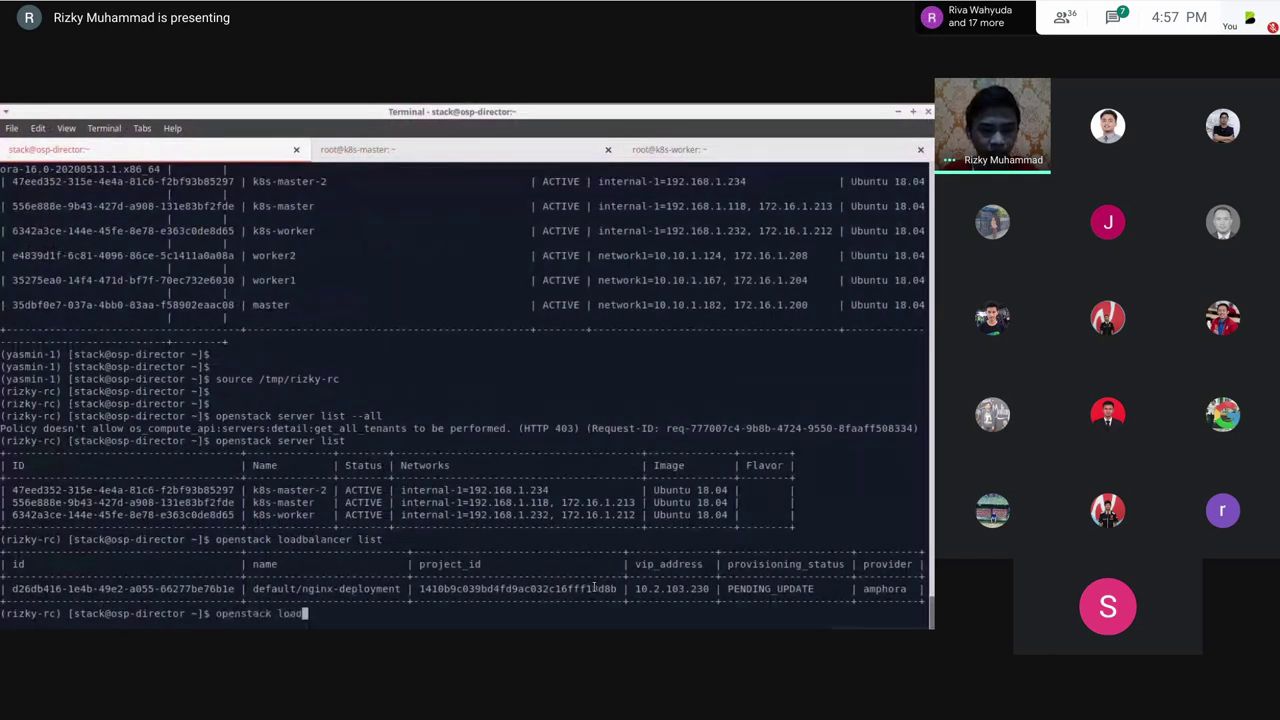
{"action": "key", "text": "Return"}
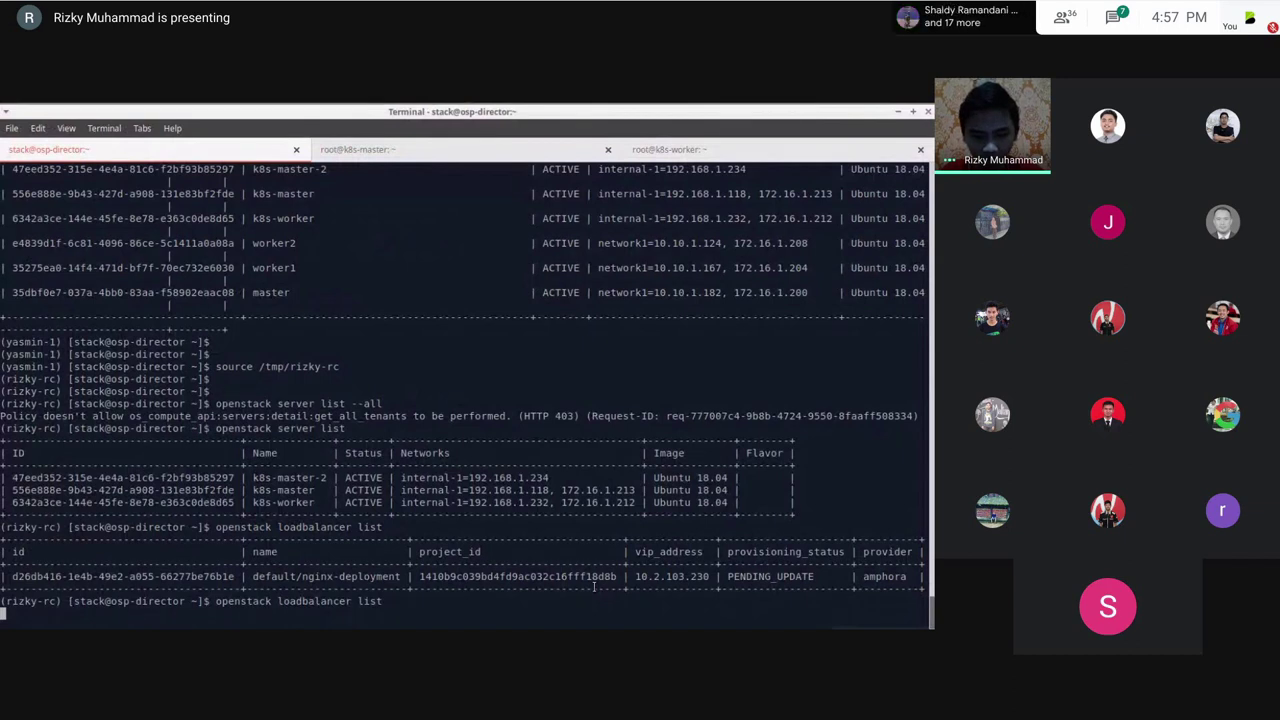
{"action": "key", "text": "Return"}
{"action": "key", "text": "Return"}
{"action": "key", "text": "Return"}
{"action": "key", "text": "Return"}
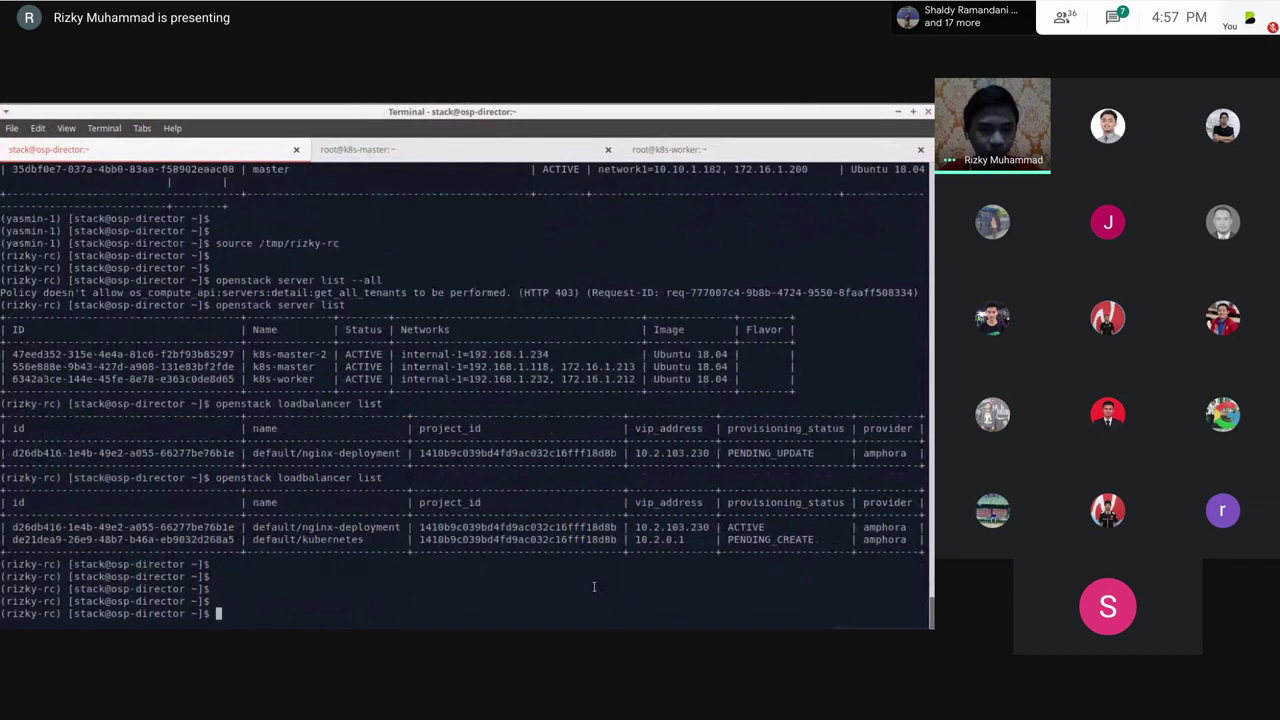
Step: Source yasmin-1rc and inspect the two amphora instances with openstack server list --all
{"action": "type", "text": "source yasmin-1rc"}
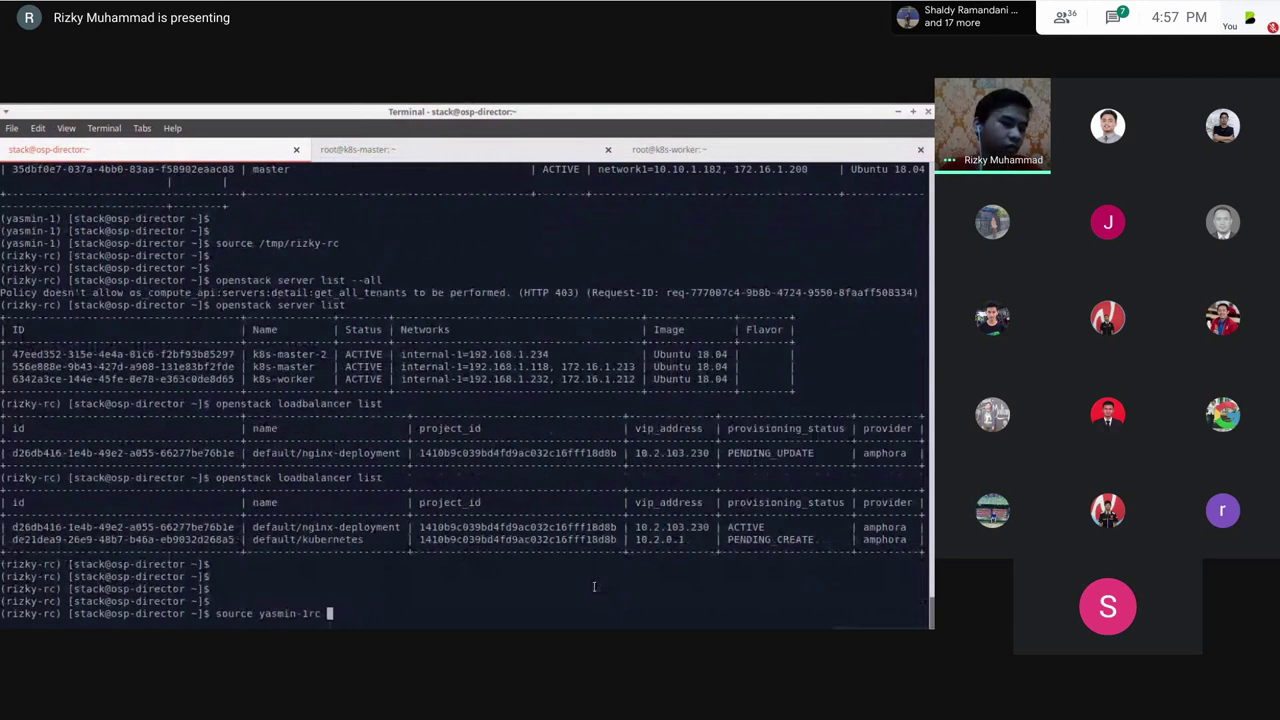
{"action": "key", "text": "Return"}
{"action": "type", "text": "openstack"}
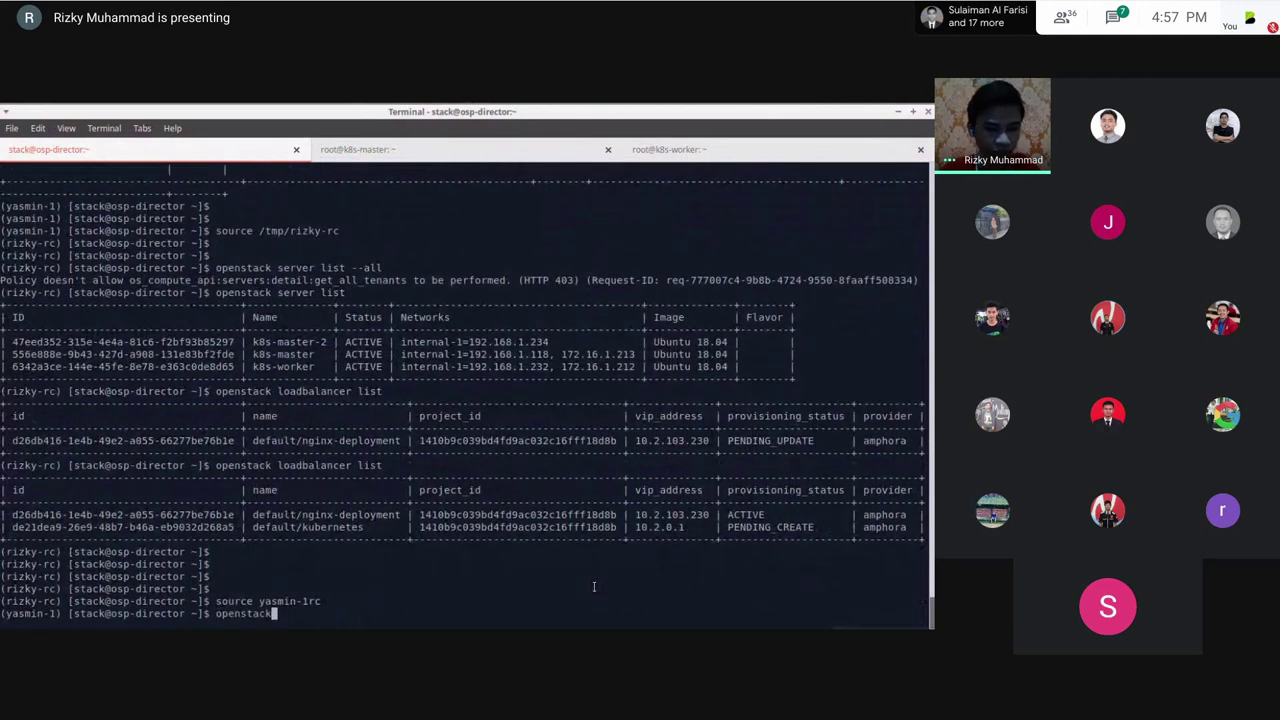
{"action": "type", "text": " server list --all"}
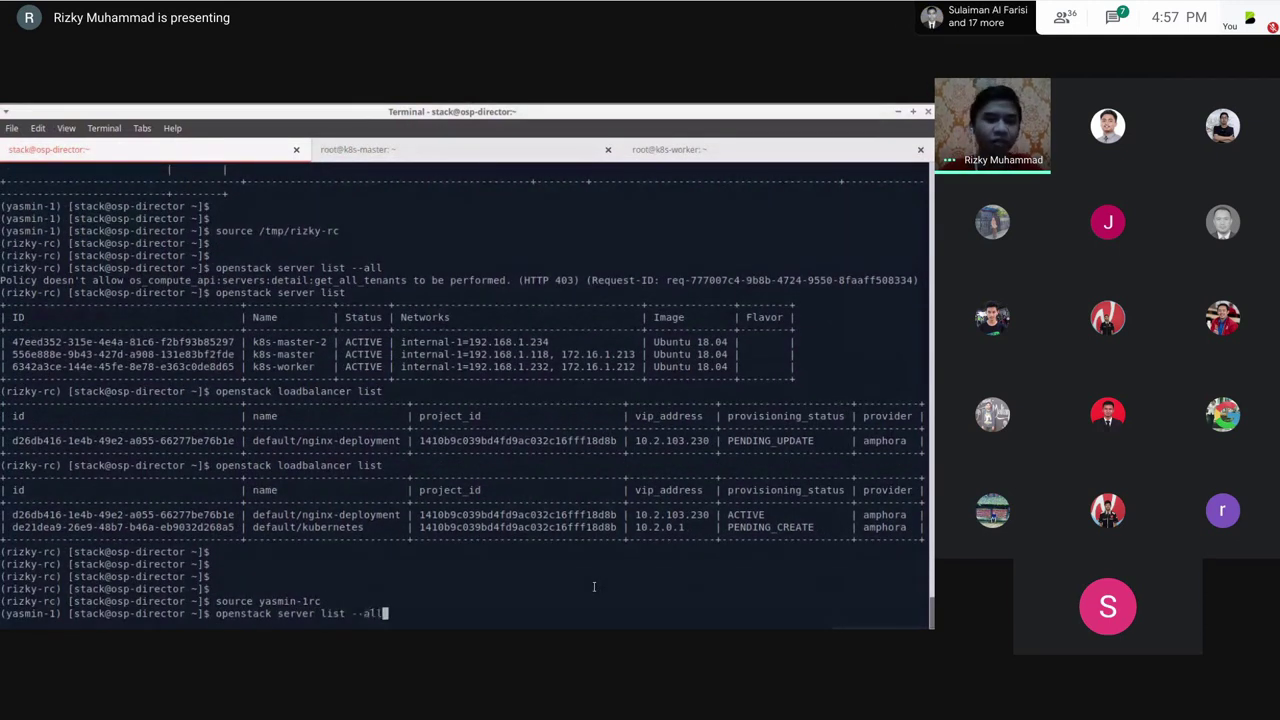
{"action": "key", "text": "Return"}
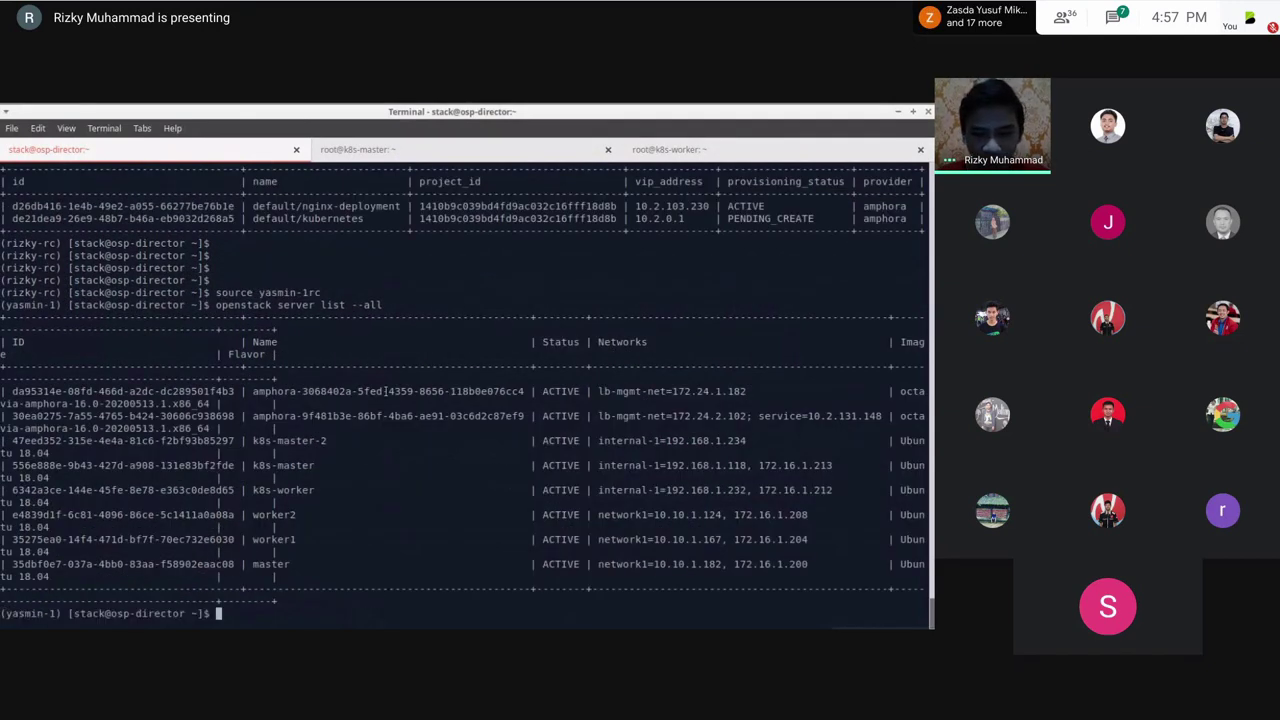
{"action": "double_click", "coordinate": [459, 420]}
{"action": "left_click_drag", "start_coordinate": [679, 416], "coordinate": [154, 430]}
{"action": "left_click_drag", "start_coordinate": [505, 390], "coordinate": [723, 425]}
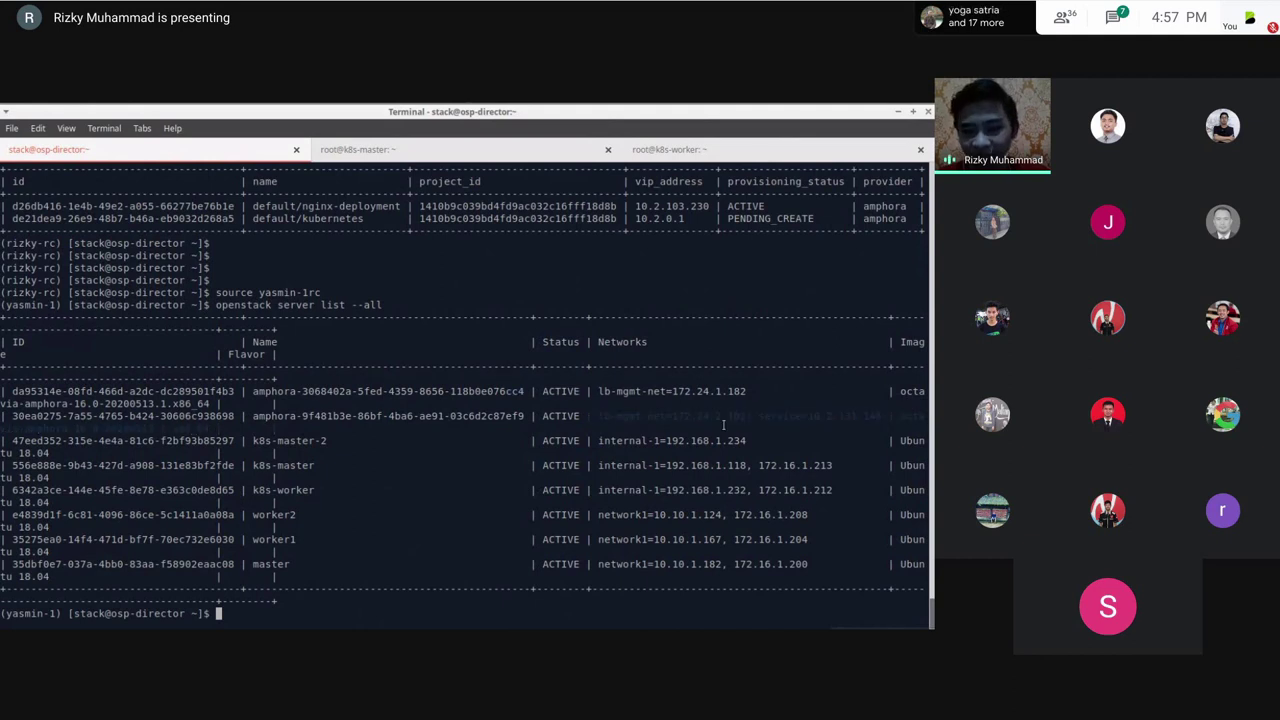
{"action": "left_click", "coordinate": [475, 497]}
Step: Source /tmp/rizky-rc and rerun openstack loadbalancer list, showing default/kubernetes PENDING_CREATE
{"action": "key", "text": "Return"}
{"action": "key", "text": "Return"}
{"action": "type", "text": "sou"}
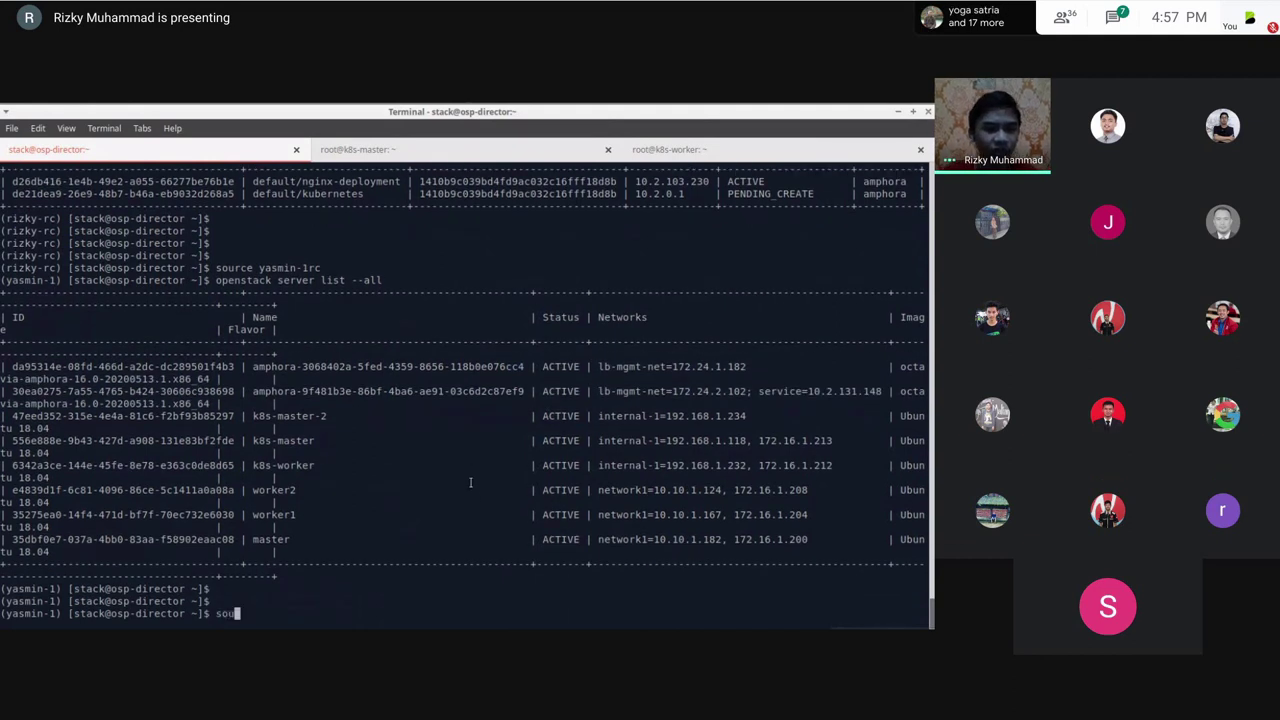
{"action": "type", "text": "rce /tmp/rizky-rc"}
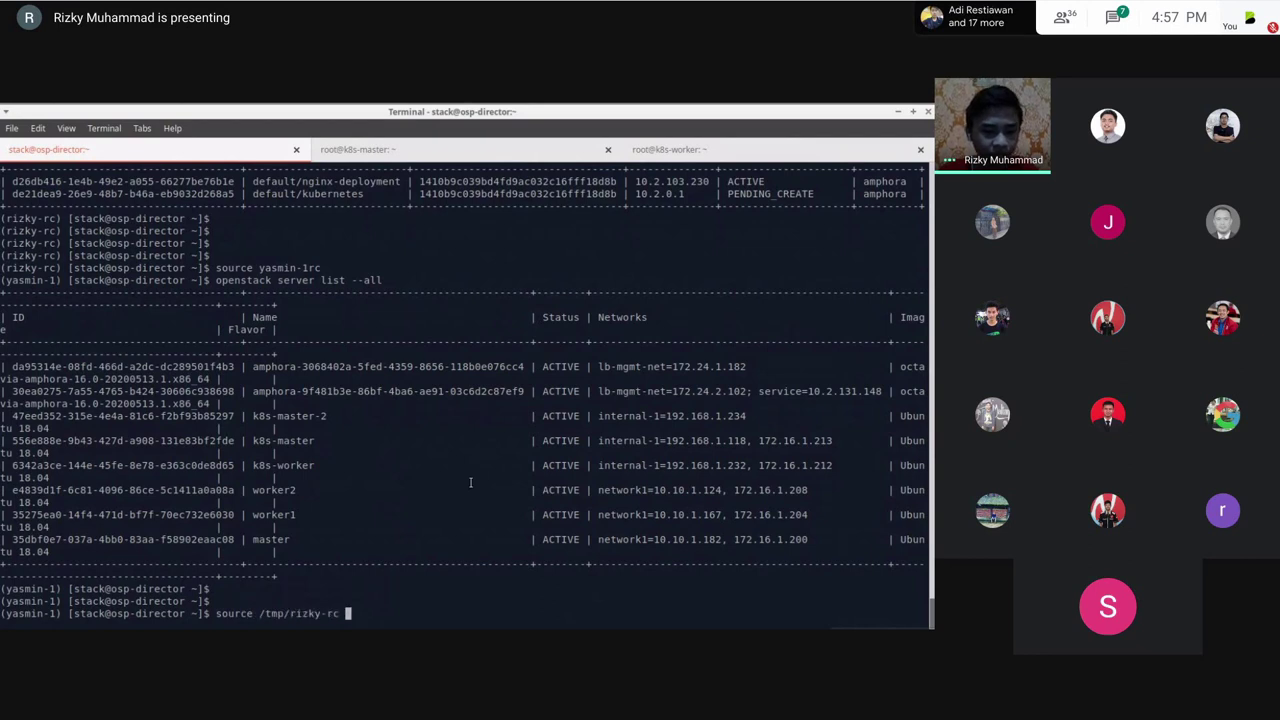
{"action": "key", "text": "Return"}
{"action": "key", "text": "Return"}
{"action": "type", "text": "openstack server"}
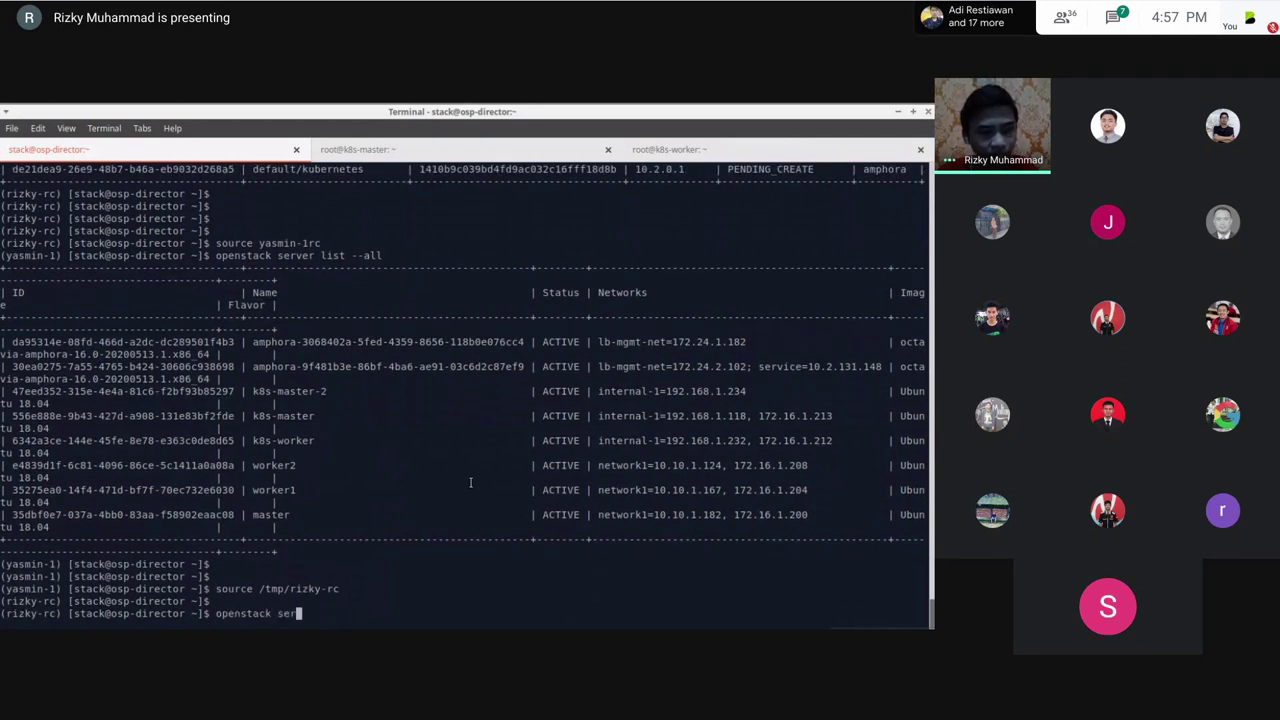
{"action": "key", "text": "BackSpace"}
{"action": "key", "text": "BackSpace"}
{"action": "key", "text": "BackSpace"}
{"action": "key", "text": "BackSpace"}
{"action": "key", "text": "BackSpace"}
{"action": "key", "text": "BackSpace"}
{"action": "type", "text": "loadbalancer list"}
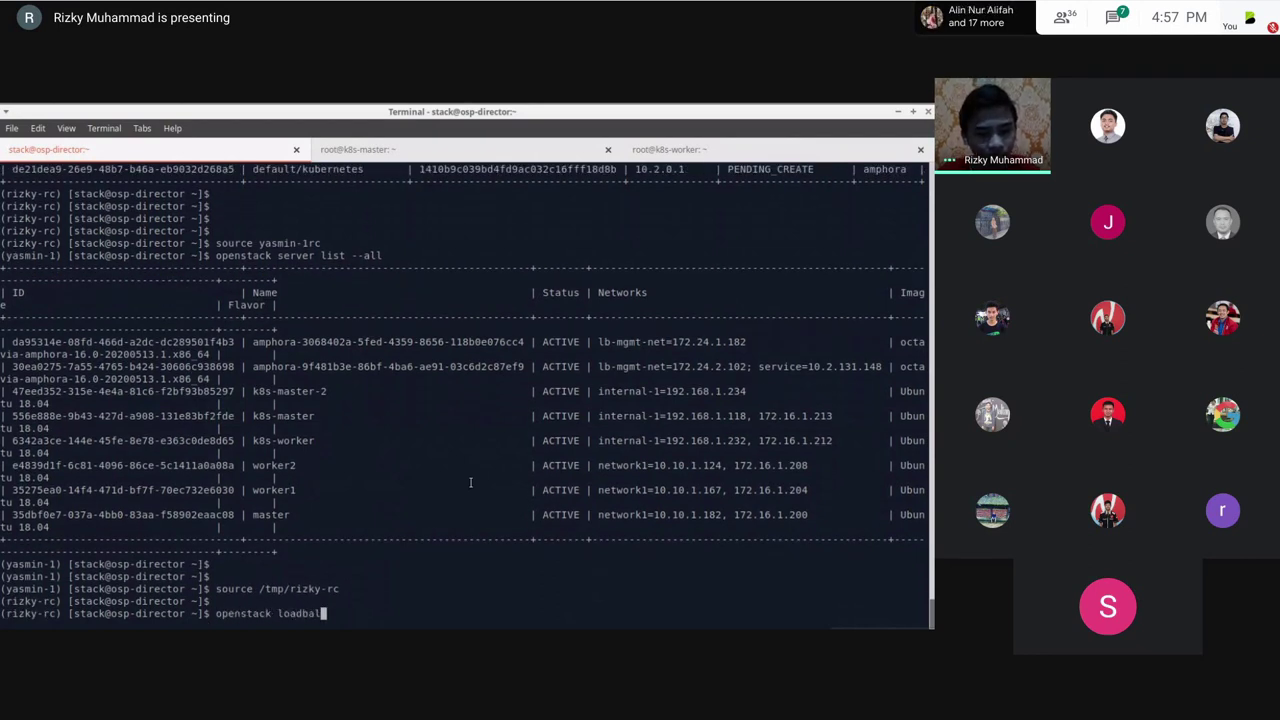
{"action": "key", "text": "Return"}
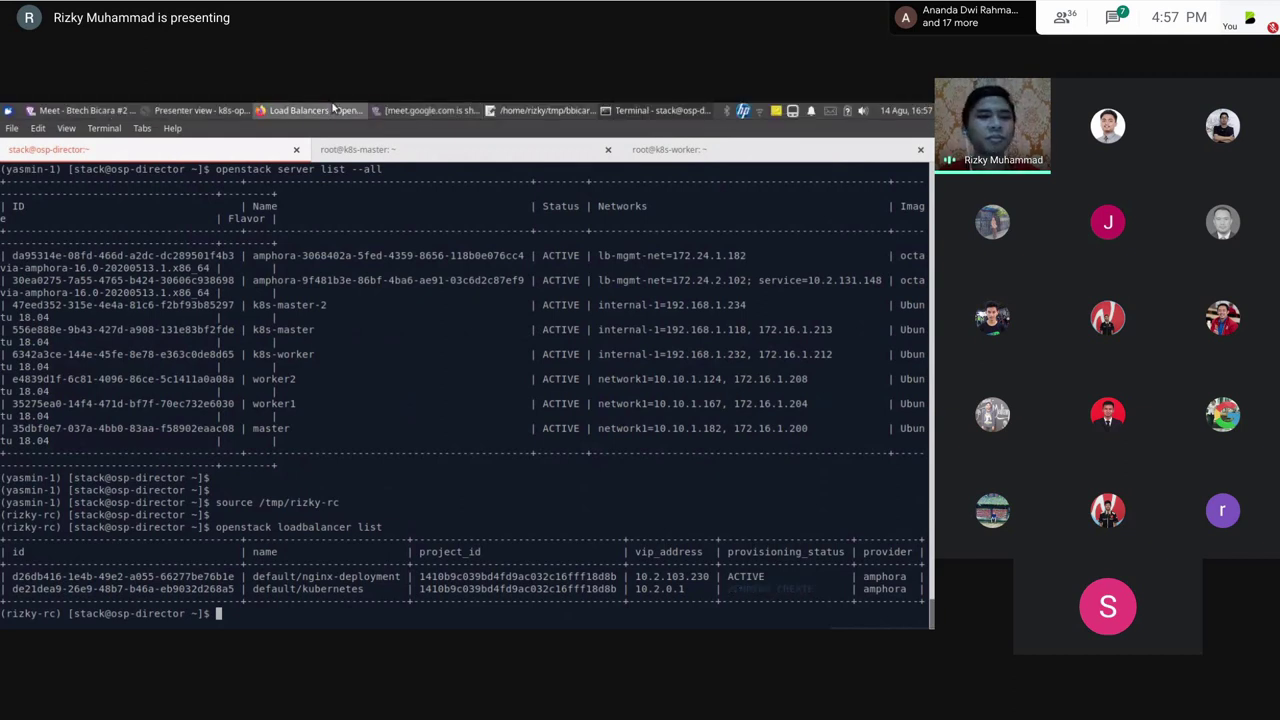
{"action": "left_click", "coordinate": [360, 111]}
Step: Refresh the Load Balancers list repeatedly until default/kubernetes shows Active
{"action": "left_click", "coordinate": [340, 231]}
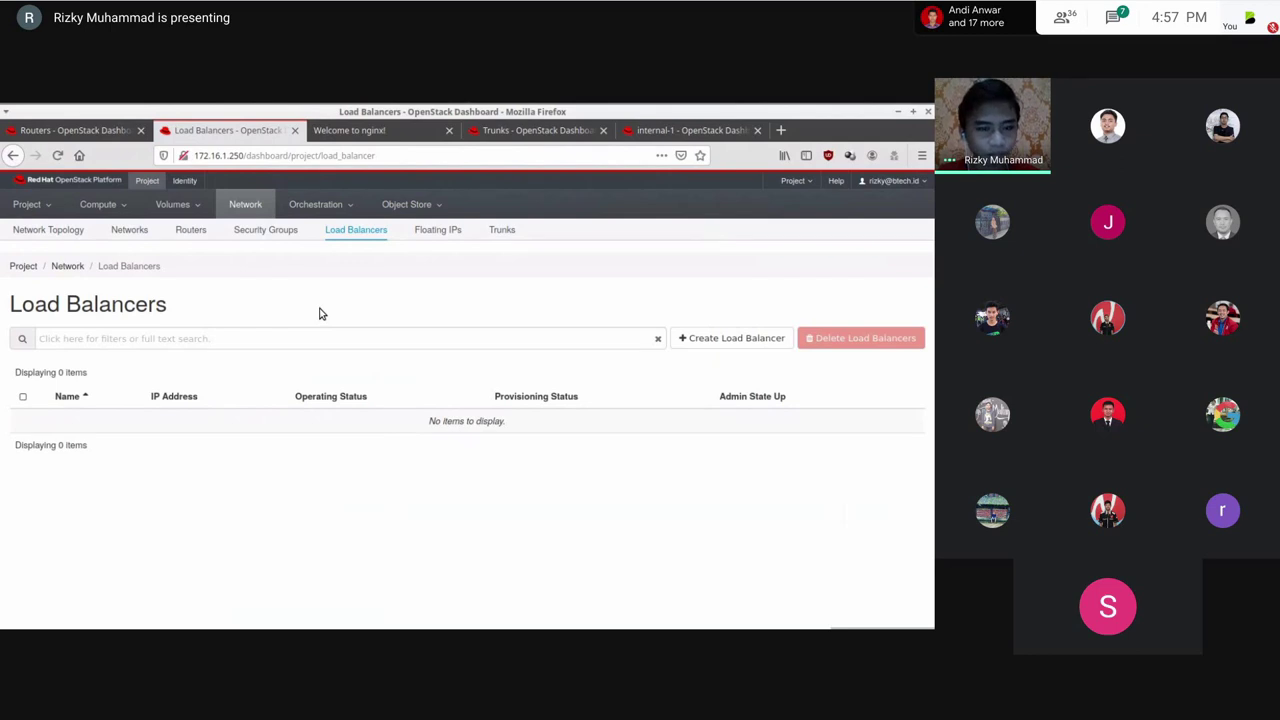
{"action": "left_click", "coordinate": [380, 238]}
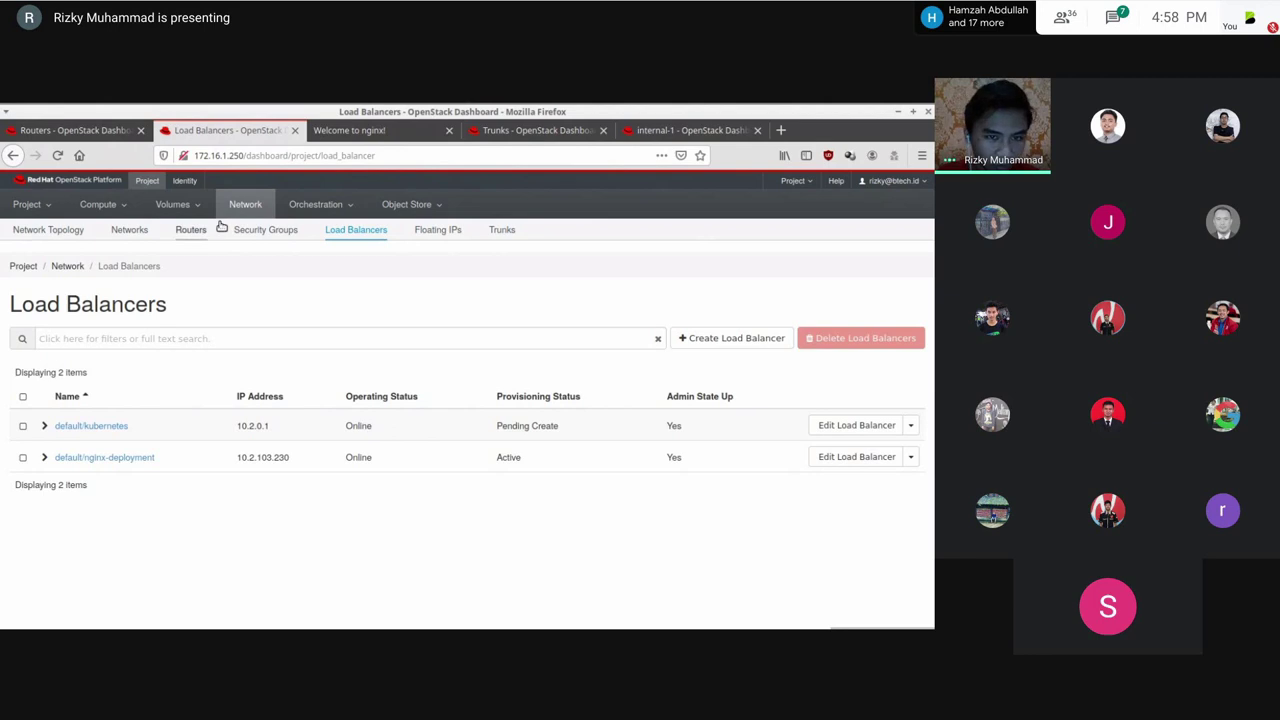
{"action": "left_click", "coordinate": [337, 232]}
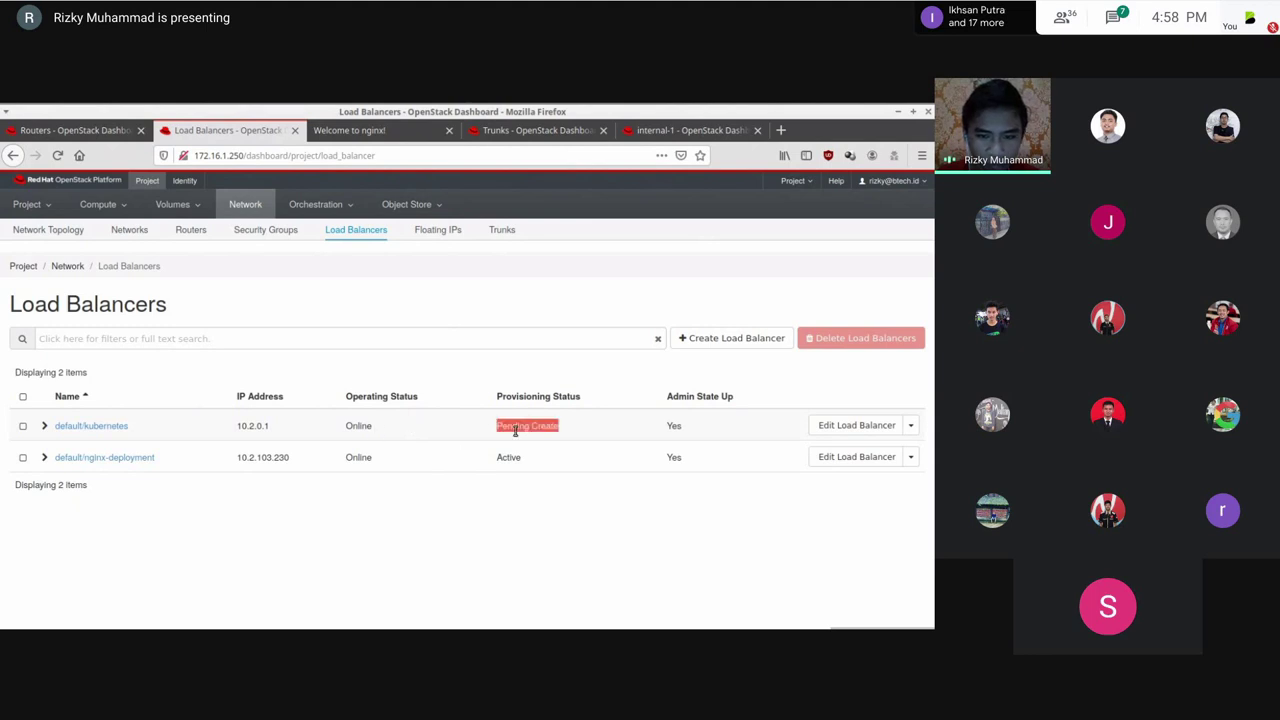
{"action": "left_click", "coordinate": [355, 231]}
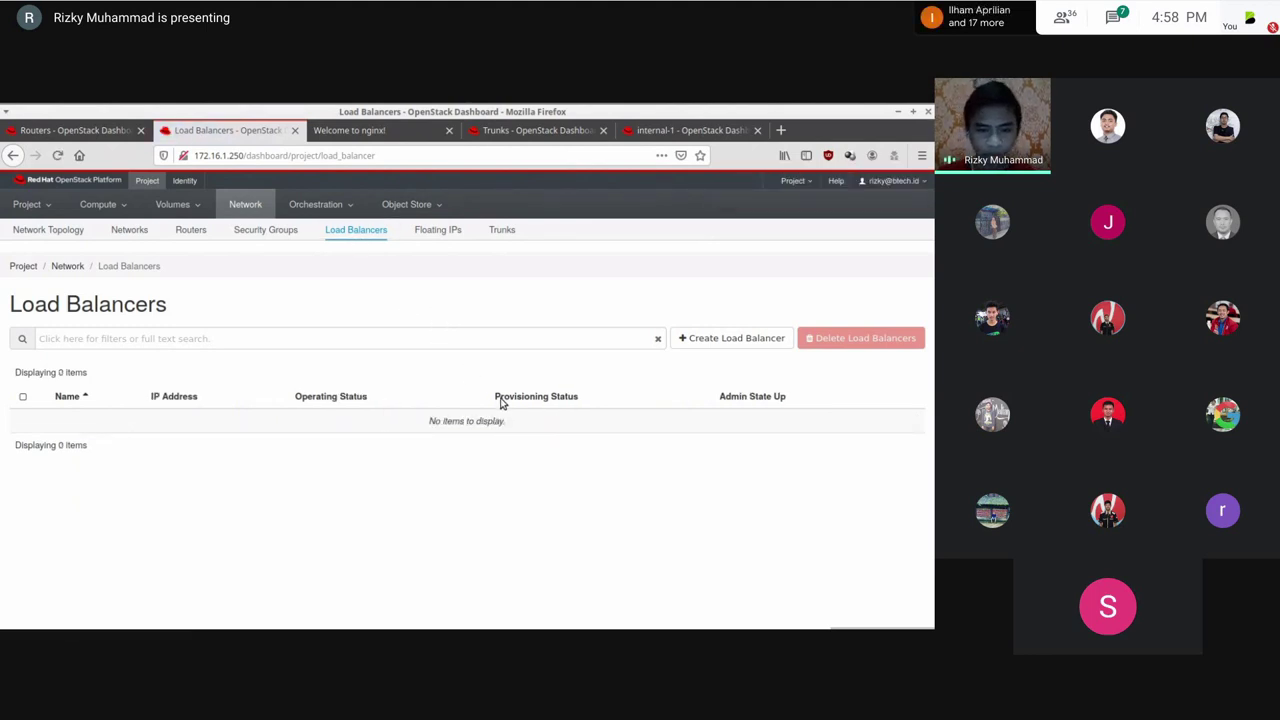
Step: Rerun openstack loadbalancer list in the terminal to confirm ACTIVE
{"action": "key", "text": "alt+Tab"}
{"action": "key", "text": "Return"}
{"action": "key", "text": "Return"}
{"action": "key", "text": "Up"}
{"action": "key", "text": "Return"}
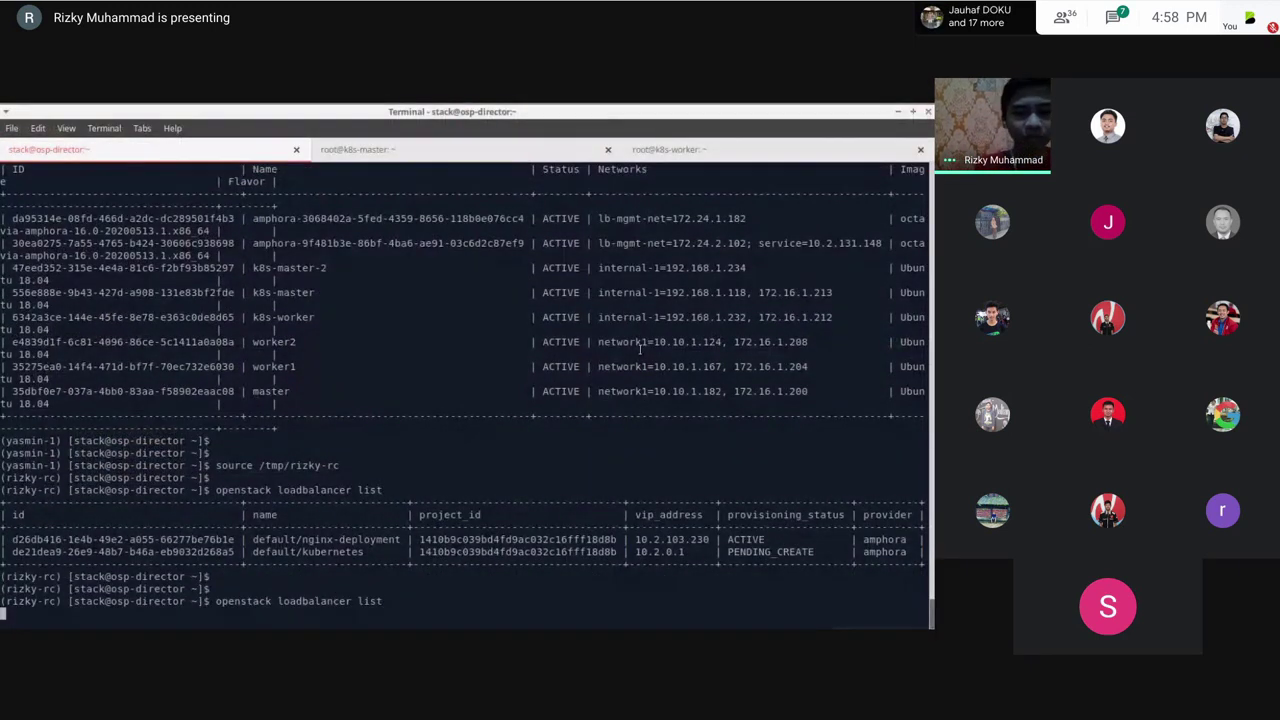
{"action": "key", "text": "alt+Tab"}
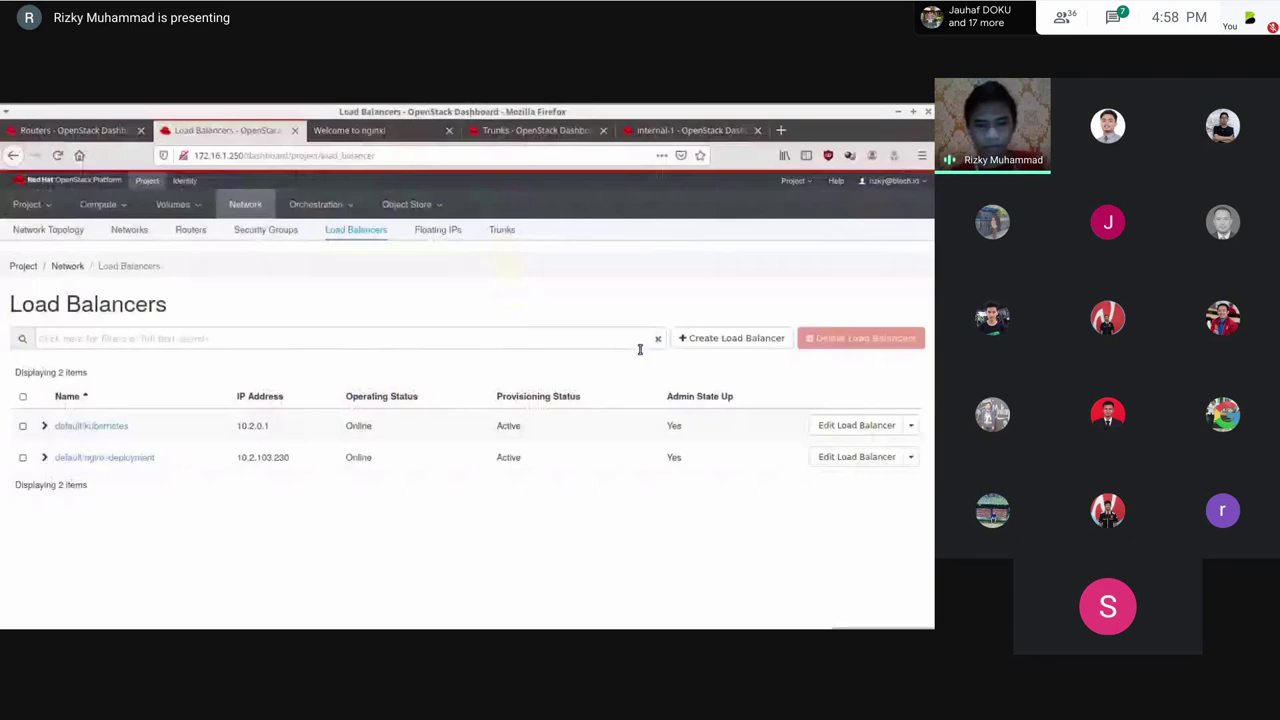
{"action": "key", "text": "alt+Tab"}
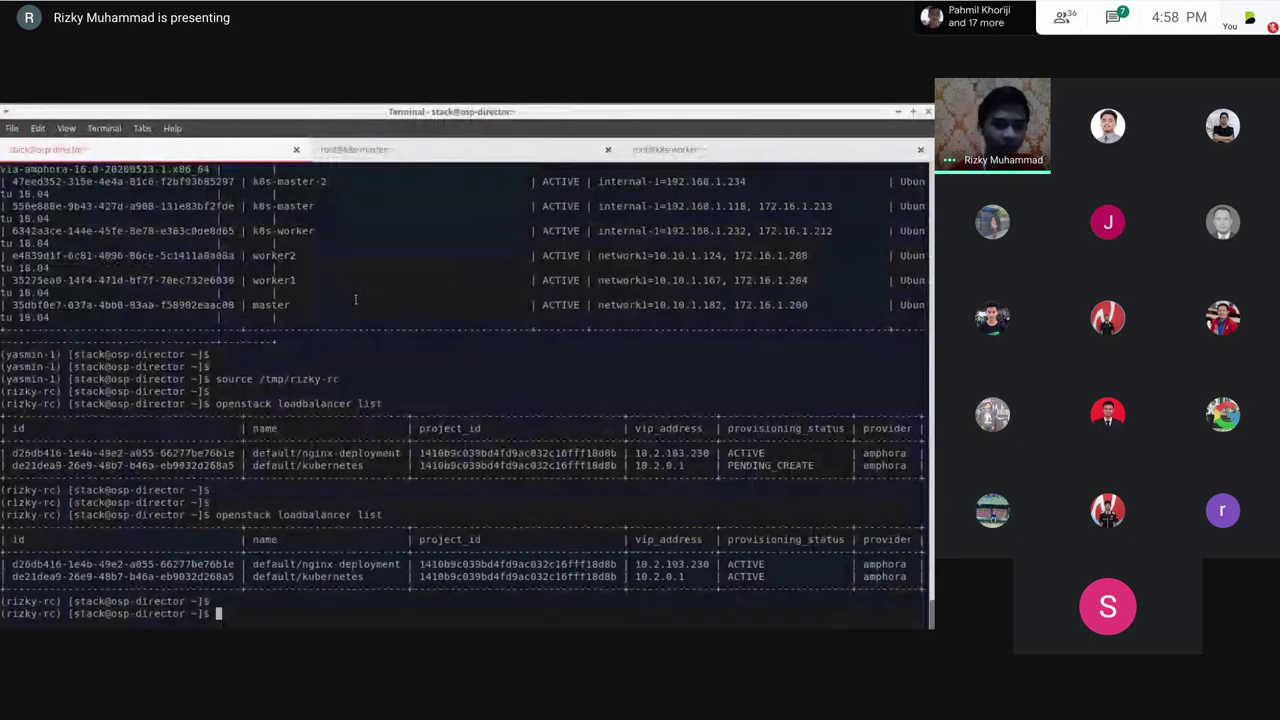
Step: List the kube-system pods and show the first coredns pod's logs on k8s-master
{"action": "key", "text": "ctrl+Page_Down"}
{"action": "type", "text": "kubectl "}
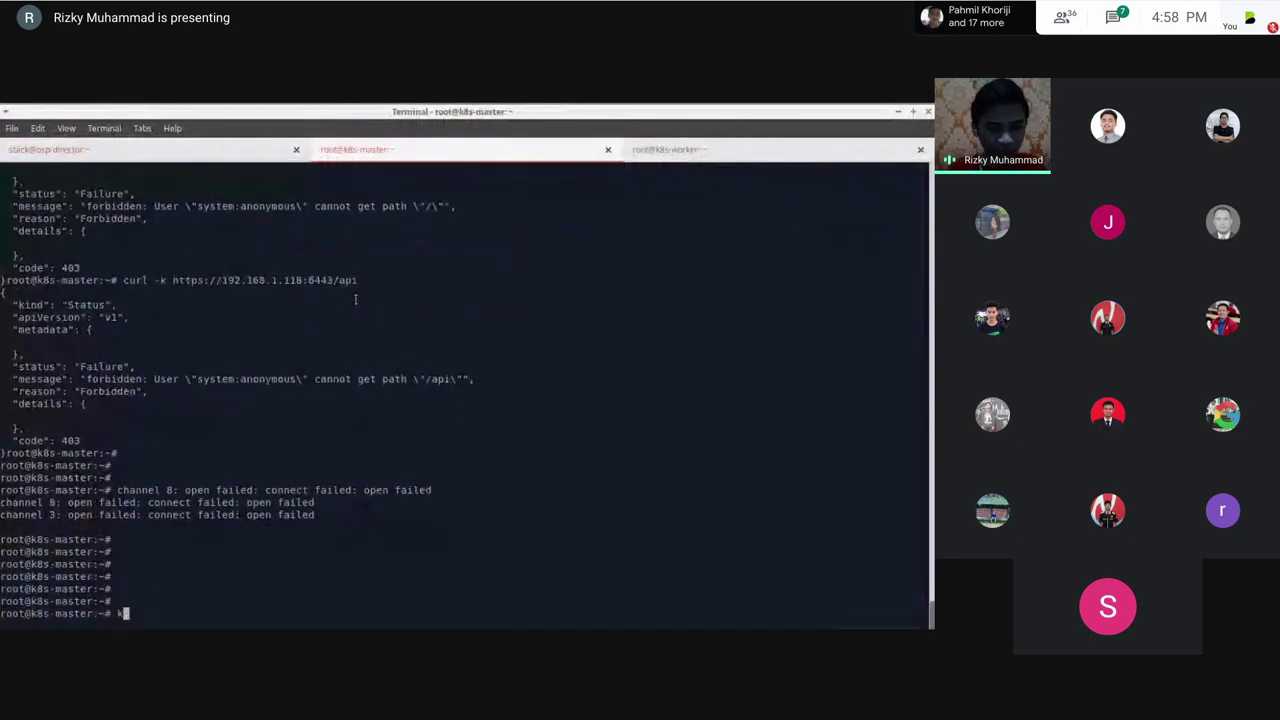
{"action": "type", "text": "-n kube-syst"}
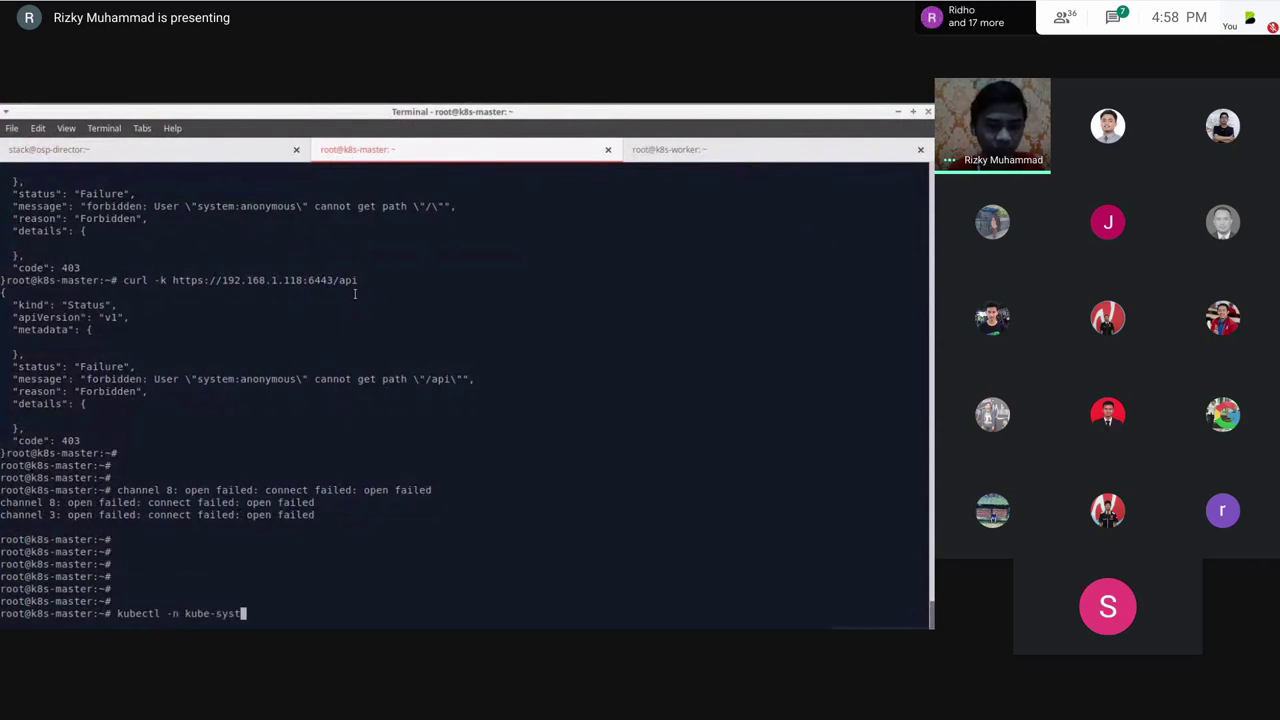
{"action": "type", "text": "em get pod"}
{"action": "key", "text": "Return"}
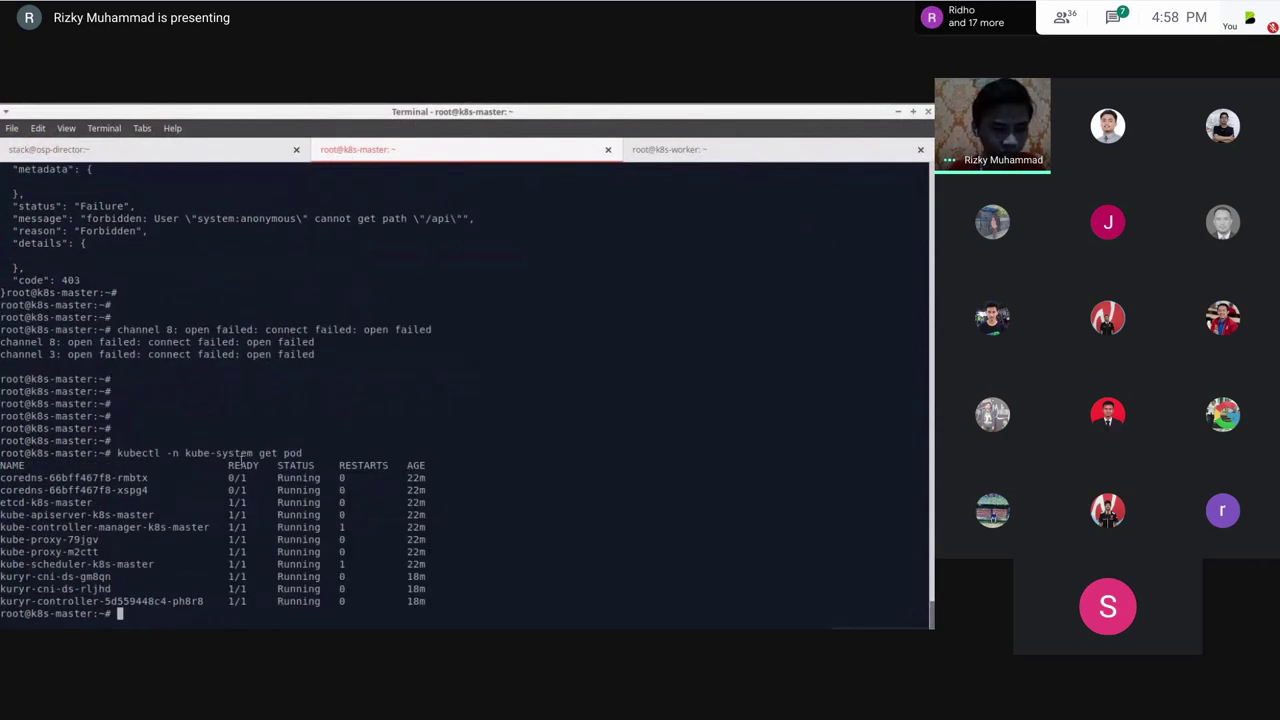
{"action": "key", "text": "Up"}
{"action": "key", "text": "BackSpace"}
{"action": "key", "text": "BackSpace"}
{"action": "key", "text": "BackSpace"}
{"action": "key", "text": "BackSpace"}
{"action": "key", "text": "BackSpace"}
{"action": "key", "text": "BackSpace"}
{"action": "key", "text": "BackSpace"}
{"action": "type", "text": "logs"}
{"action": "double_click", "coordinate": [121, 480]}
{"action": "key", "text": "shift+Insert"}
{"action": "key", "text": "Return"}
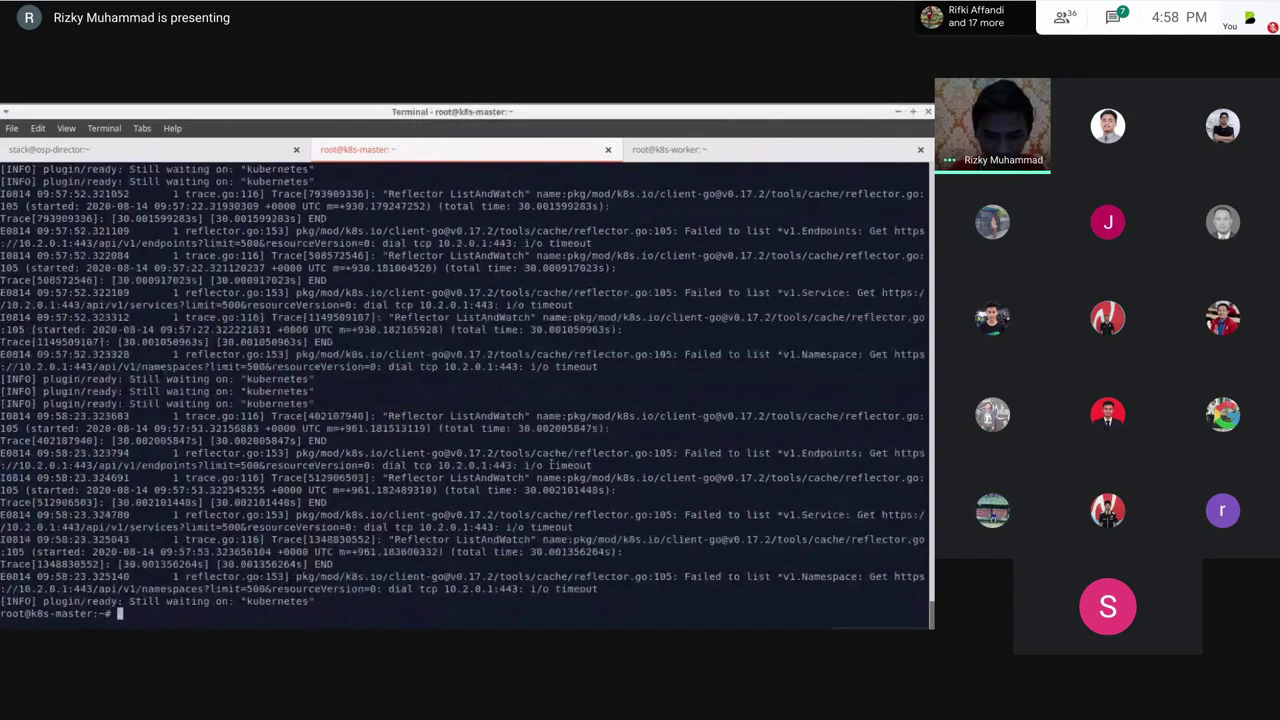
{"action": "key", "text": "Return"}
{"action": "key", "text": "Return"}
{"action": "key", "text": "Return"}
{"action": "type", "text": "curl https:/"}
{"action": "key", "text": "BackSpace"}
{"action": "type", "text": "//10"}
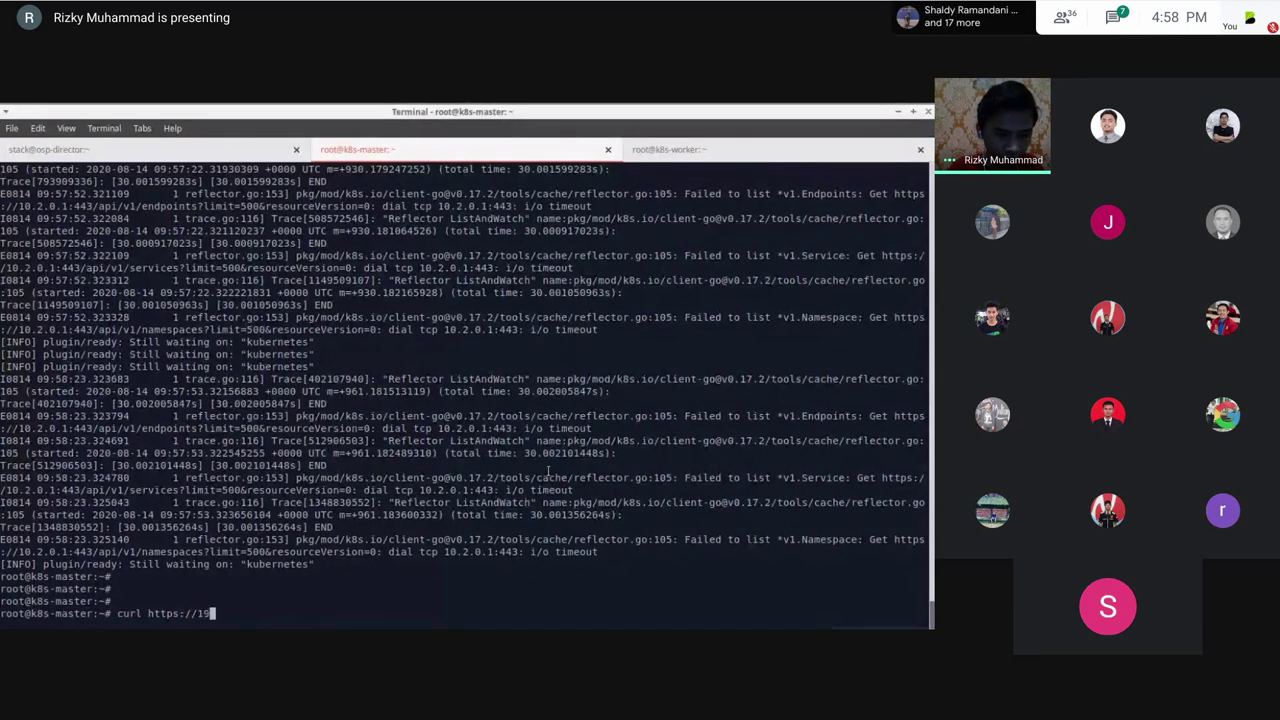
{"action": "type", "text": ".20."}
{"action": "key", "text": "BackSpace"}
{"action": "type", "text": ".0.1:443 -k"}
{"action": "key", "text": "Return"}
Step: List the kube-system pods again and start a delete command for coredns-66bff467f8-rmbtx
{"action": "key", "text": "Up"}
{"action": "key", "text": "Up"}
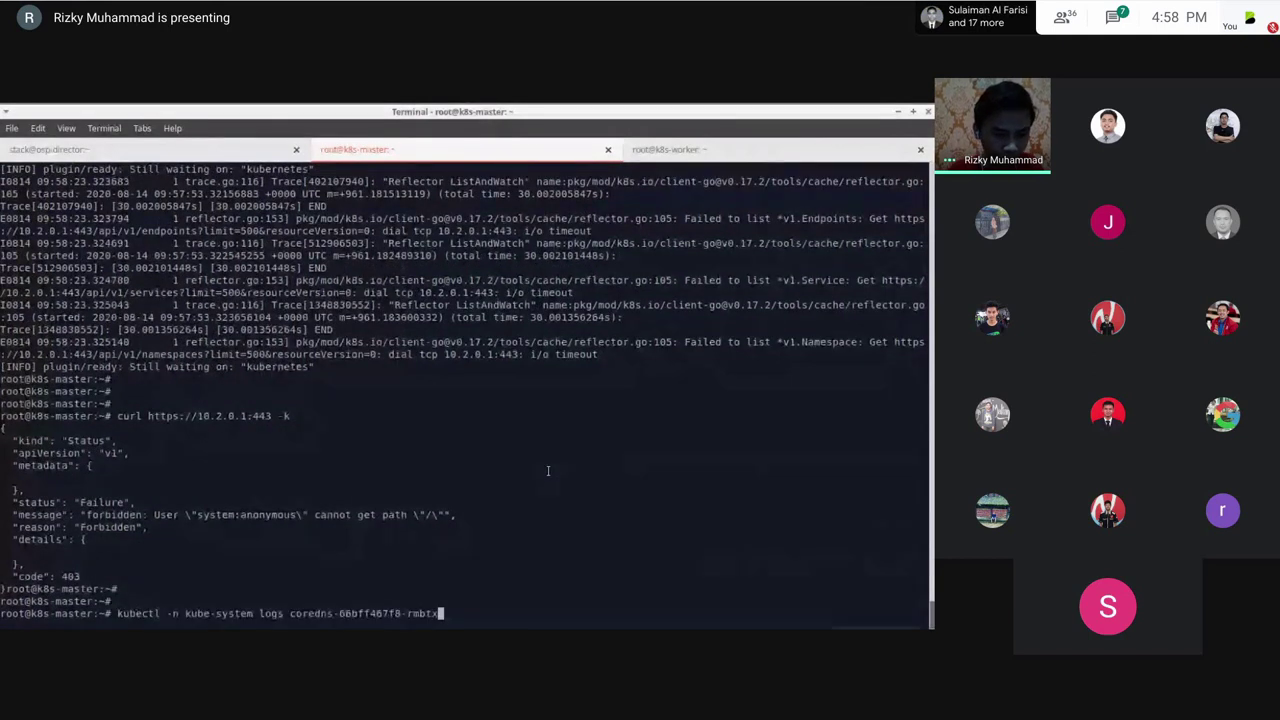
{"action": "key", "text": "ctrl+w"}
{"action": "key", "text": "ctrl+w"}
{"action": "type", "text": "get pod"}
{"action": "key", "text": "Return"}
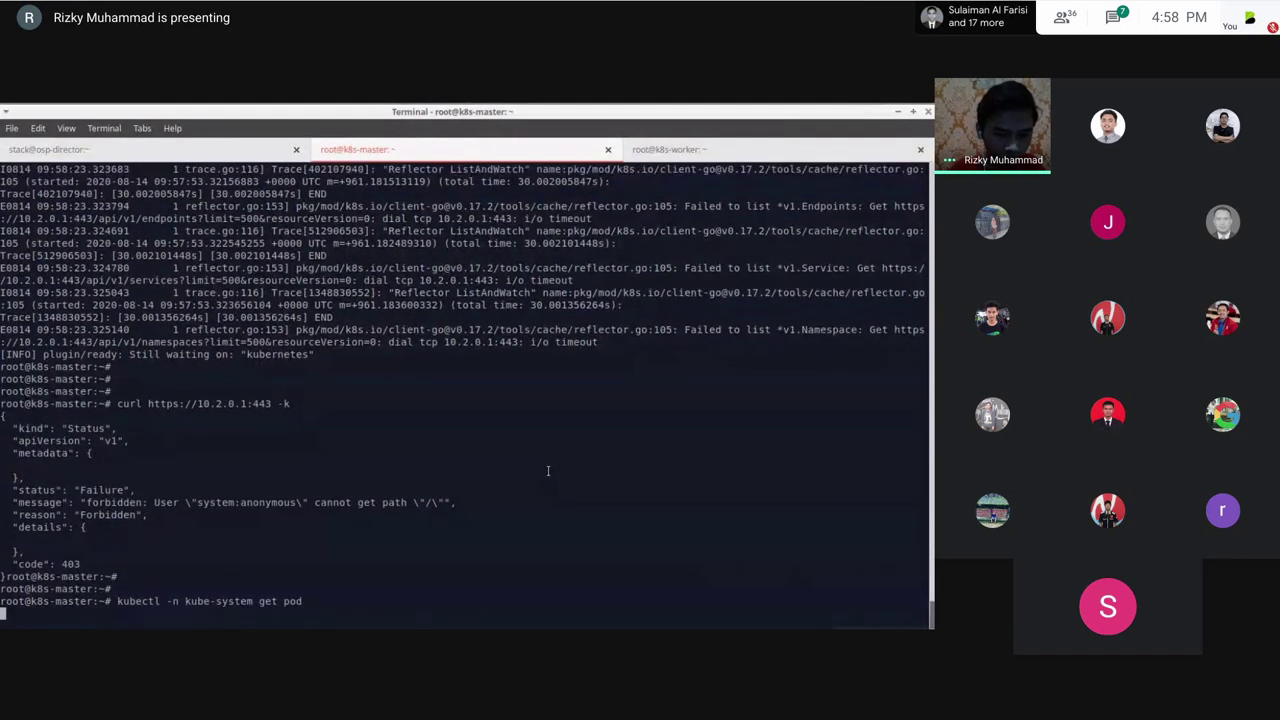
{"action": "key", "text": "Up"}
{"action": "key", "text": "ctrl+w"}
{"action": "key", "text": "ctrl+w"}
{"action": "type", "text": "delete"}
{"action": "double_click", "coordinate": [40, 478]}
Step: Paste both coredns pod names, including coredns-66bff467f8-xspg4, into the kubectl delete command and run it
{"action": "middle_click", "coordinate": [62, 502]}
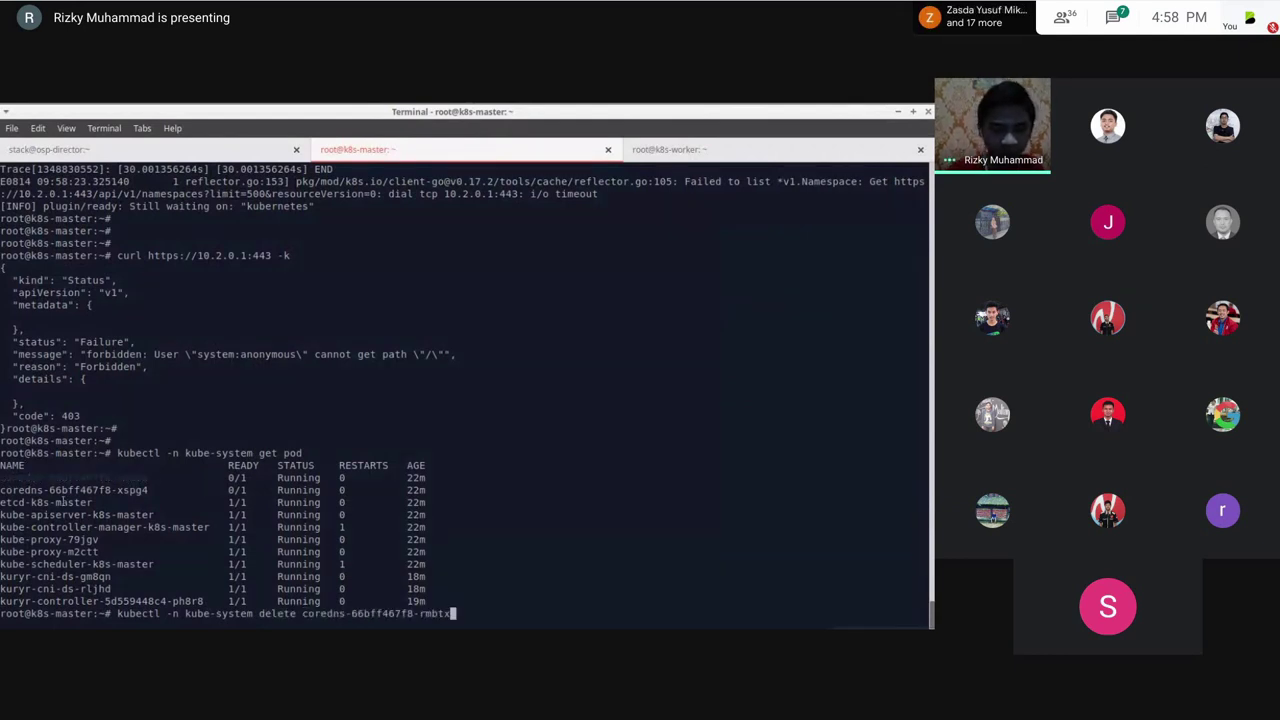
{"action": "double_click", "coordinate": [62, 502]}
{"action": "left_click", "coordinate": [45, 488]}
{"action": "double_click", "coordinate": [66, 490]}
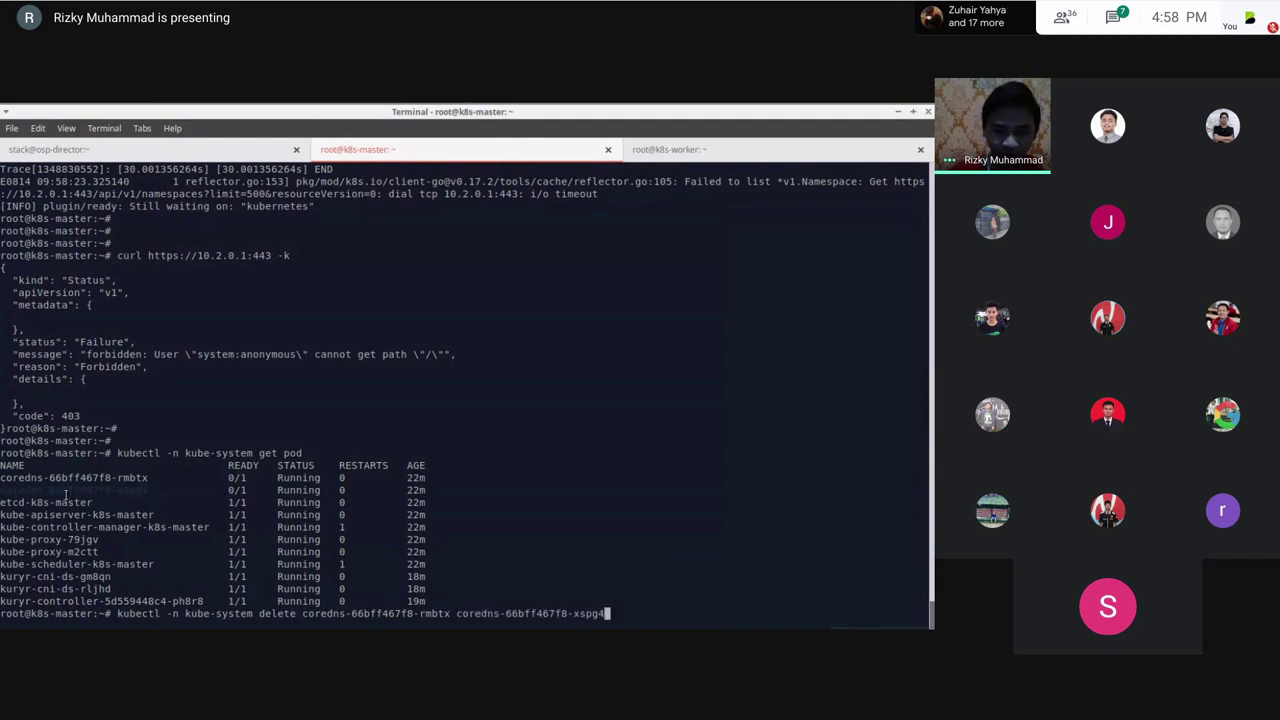
{"action": "middle_click", "coordinate": [66, 494]}
{"action": "key", "text": "Return"}
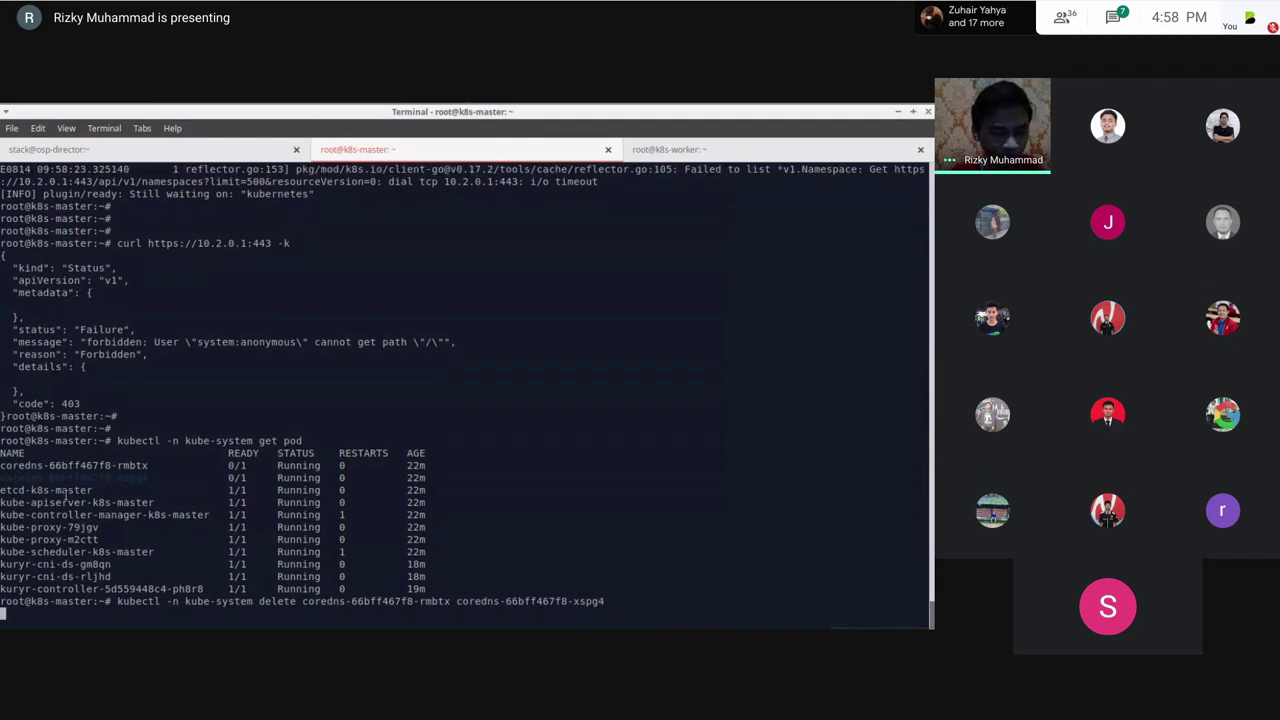
Step: Interrupt the stalled delete, add 'pod' to the command, and rerun the coredns pod deletion
{"action": "key", "text": "ctrl+c"}
{"action": "key", "text": "Up"}
{"action": "key", "text": "ctrl+Left"}
{"action": "key", "text": "ctrl+Left"}
{"action": "key", "text": "ctrl+Left"}
{"action": "key", "text": "ctrl+Left"}
{"action": "key", "text": "ctrl+Left"}
{"action": "key", "text": "ctrl+Left"}
{"action": "key", "text": "ctrl+Left"}
{"action": "key", "text": "ctrl+Left"}
{"action": "key", "text": "ctrl+Right"}
{"action": "key", "text": "ctrl+Right"}
{"action": "type", "text": "pod"}
{"action": "key", "text": "Return"}
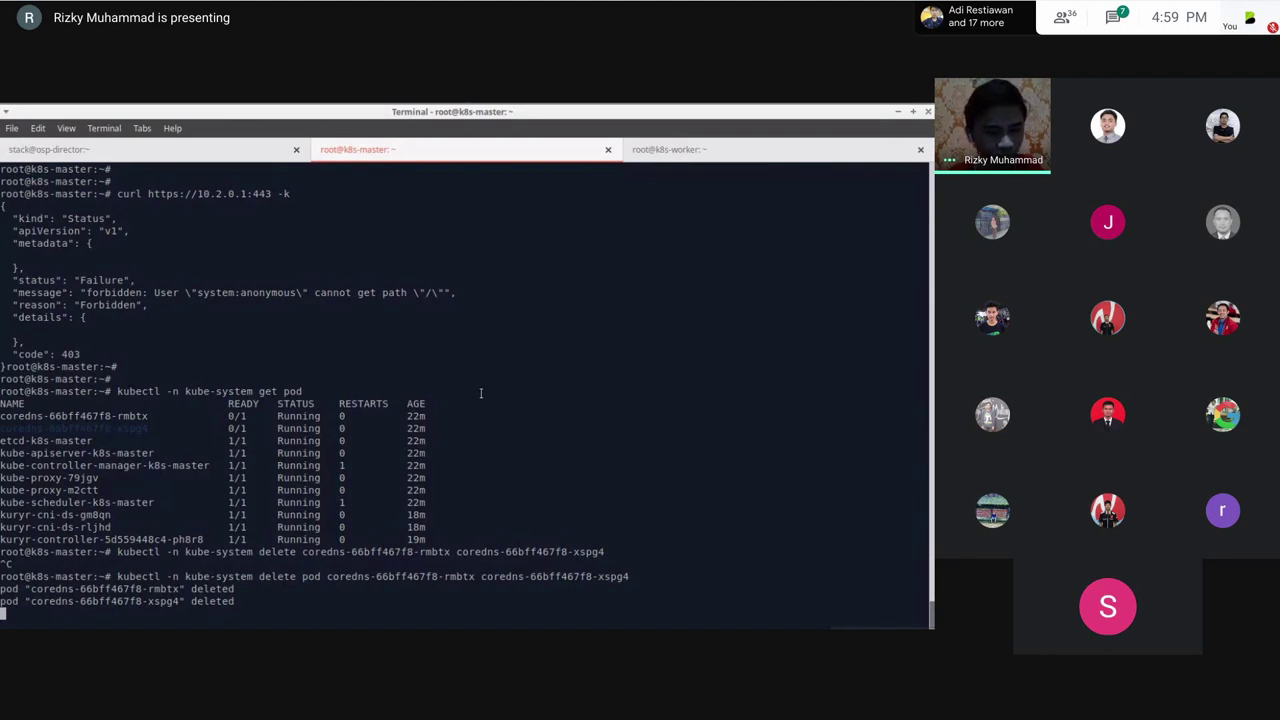
{"action": "key", "text": "Return"}
{"action": "key", "text": "Return"}
{"action": "key", "text": "Return"}
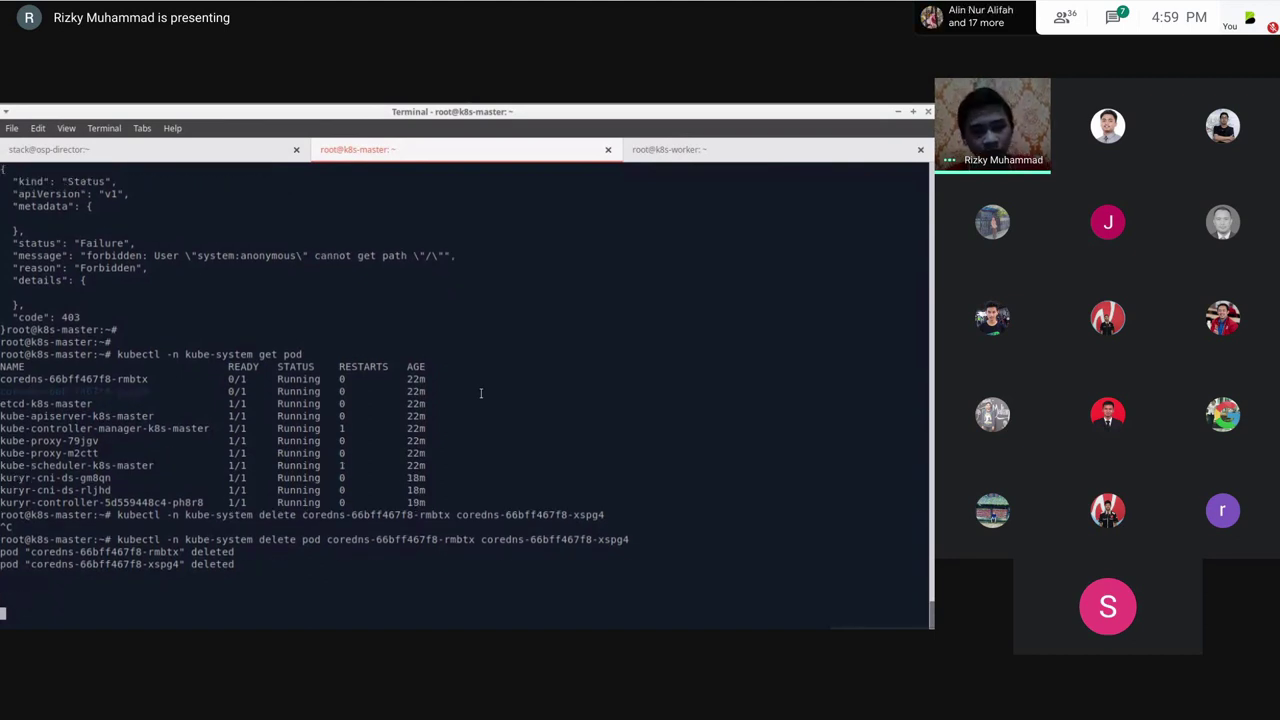
Step: Switch between the osp-director and k8s-master sessions to check the load balancer list
{"action": "key", "text": "ctrl+Page_Up"}
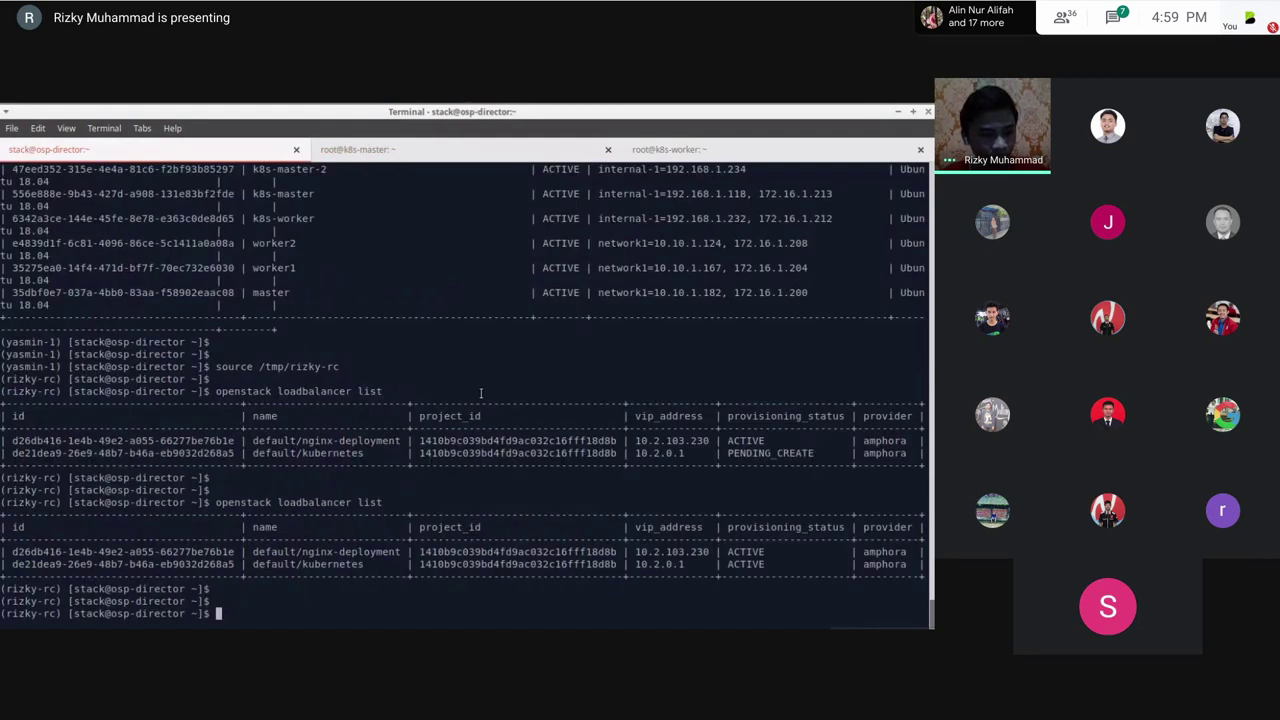
{"action": "key", "text": "ctrl+Page_Down"}
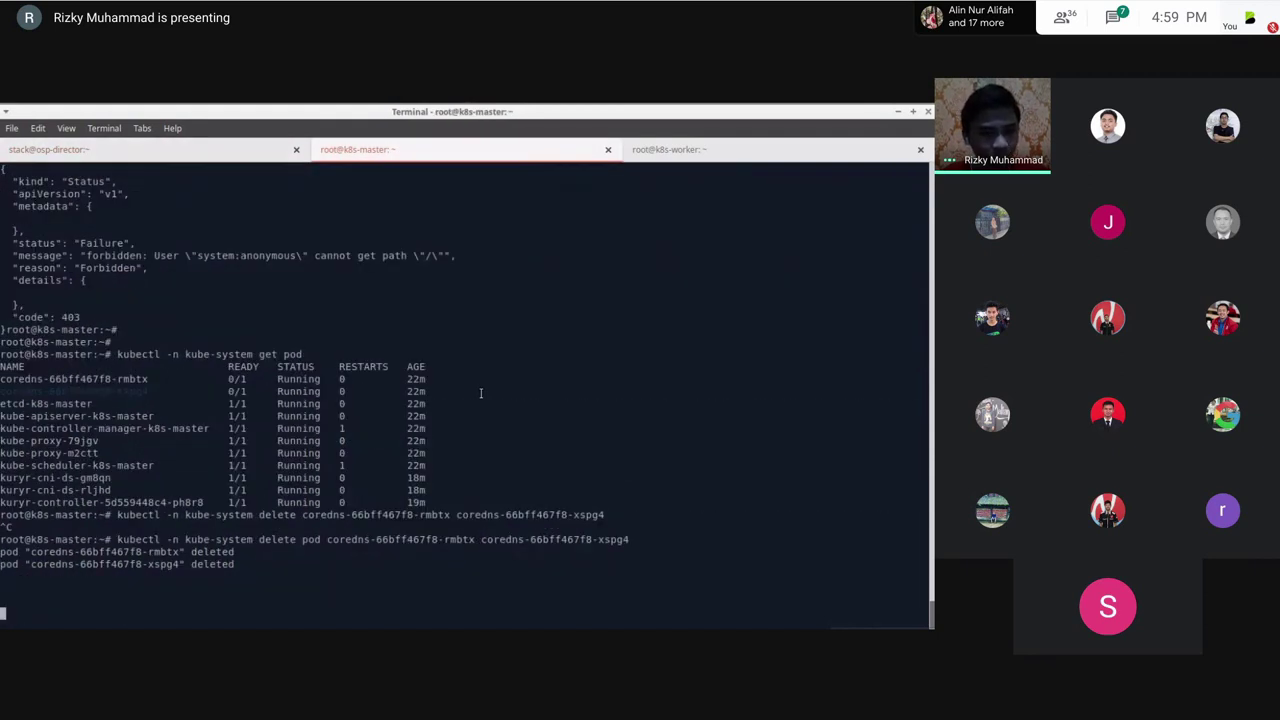
{"action": "key", "text": "ctrl+Page_Up"}
{"action": "key", "text": "ctrl+Page_Down"}
{"action": "key", "text": "ctrl+Page_Up"}
{"action": "key", "text": "Return"}
{"action": "key", "text": "ctrl+Page_Down"}
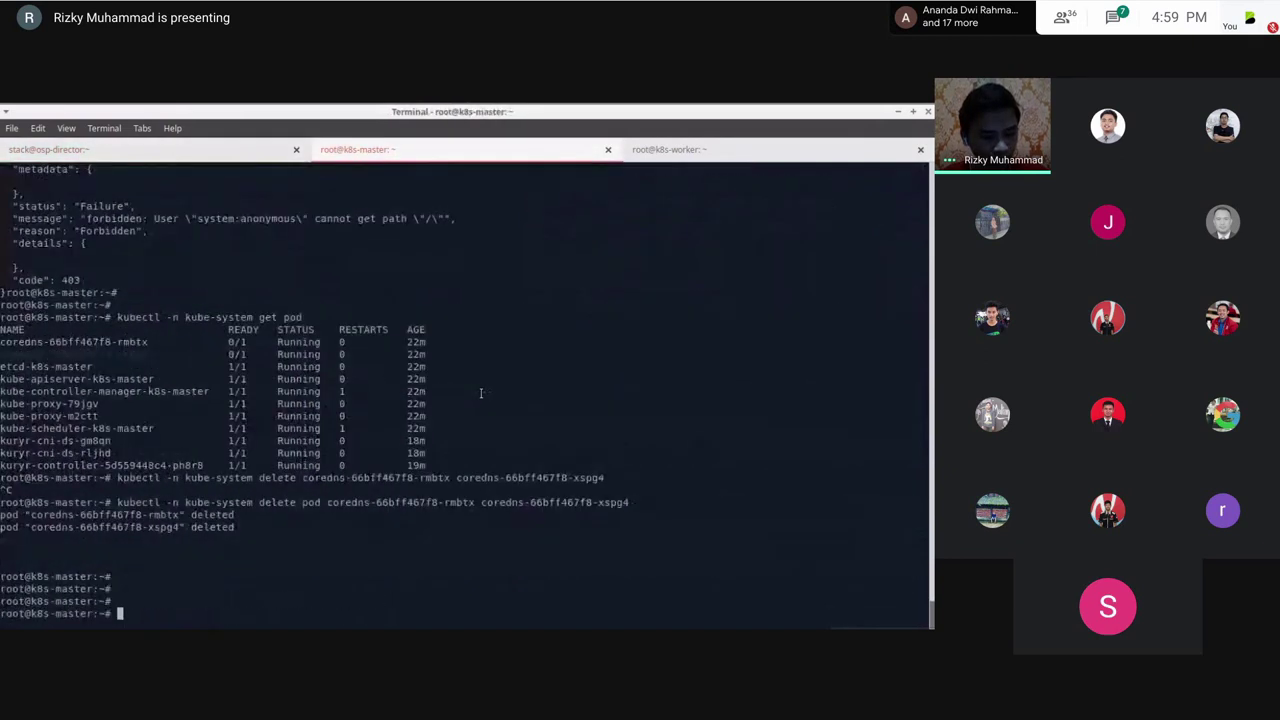
{"action": "key", "text": "ctrl+Page_Up"}
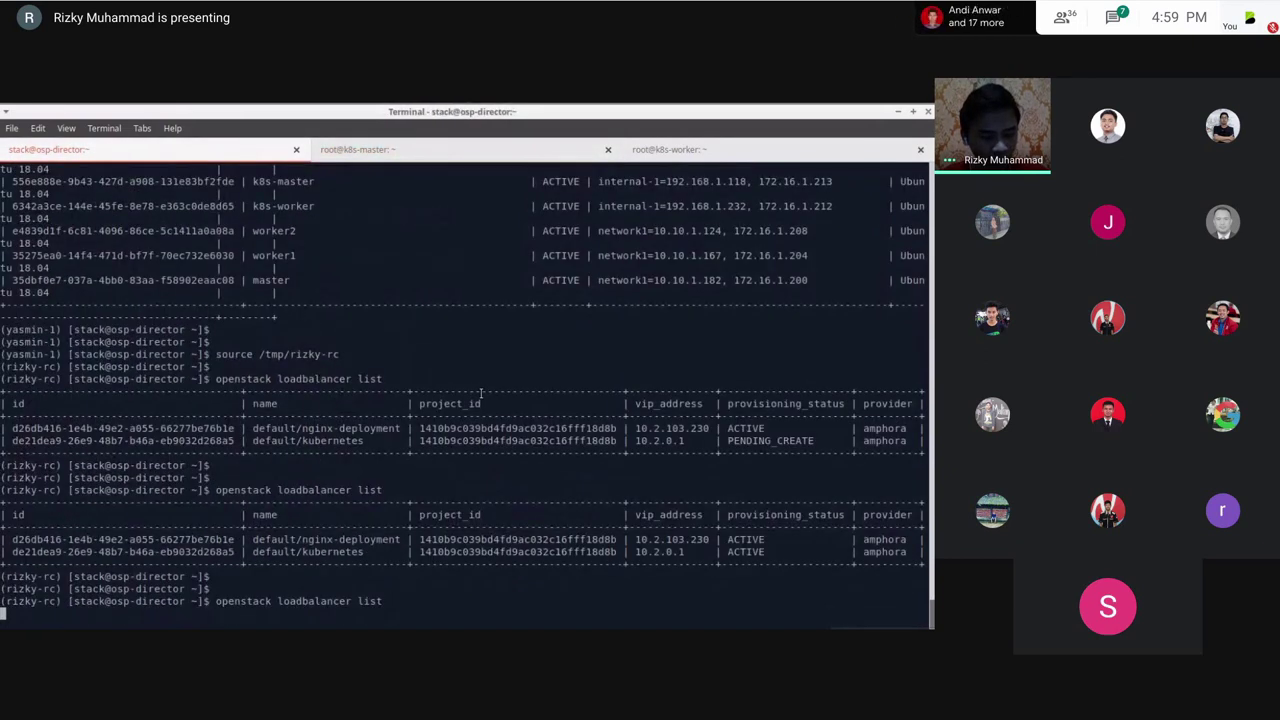
{"action": "key", "text": "ctrl+Page_Down"}
Step: List kube-system pods twice to confirm replacement coredns pods 8wmp8 and c985t are Running
{"action": "key", "text": "Up"}
{"action": "key", "text": "Up"}
{"action": "key", "text": "Return"}
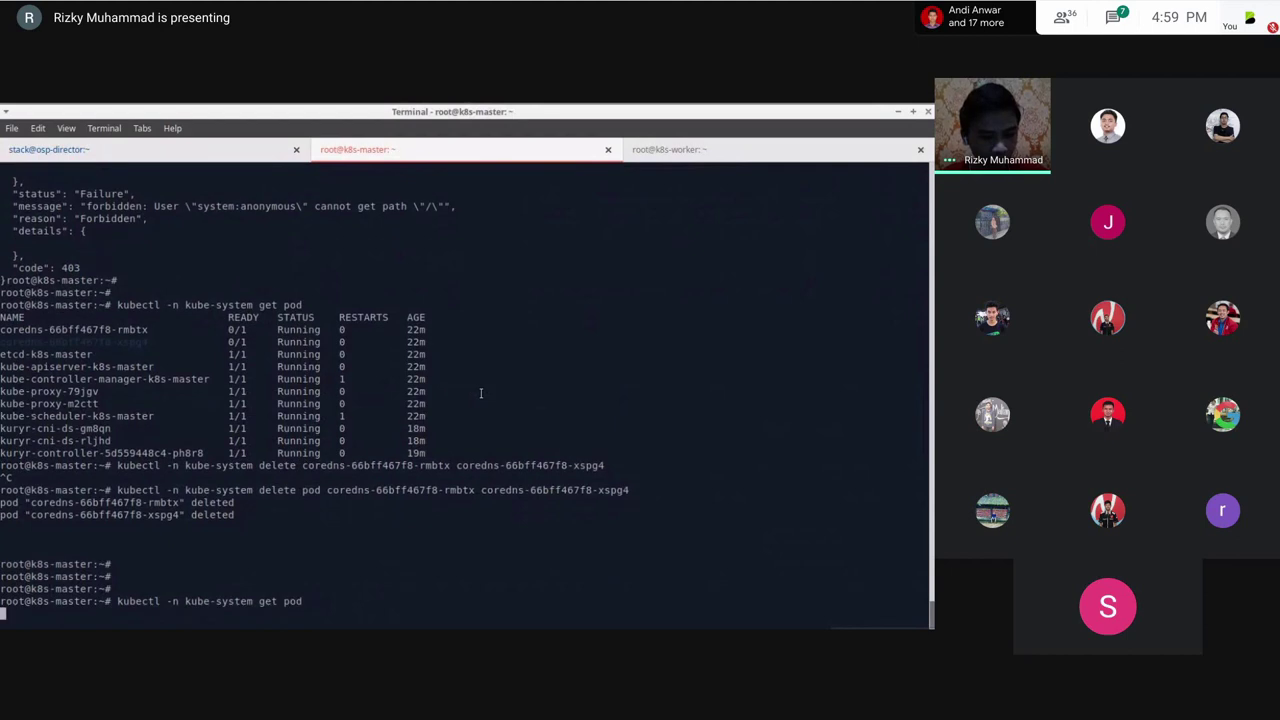
{"action": "key", "text": "ctrl+Page_Up"}
{"action": "key", "text": "ctrl+Page_Down"}
{"action": "key", "text": "Up"}
{"action": "key", "text": "Return"}
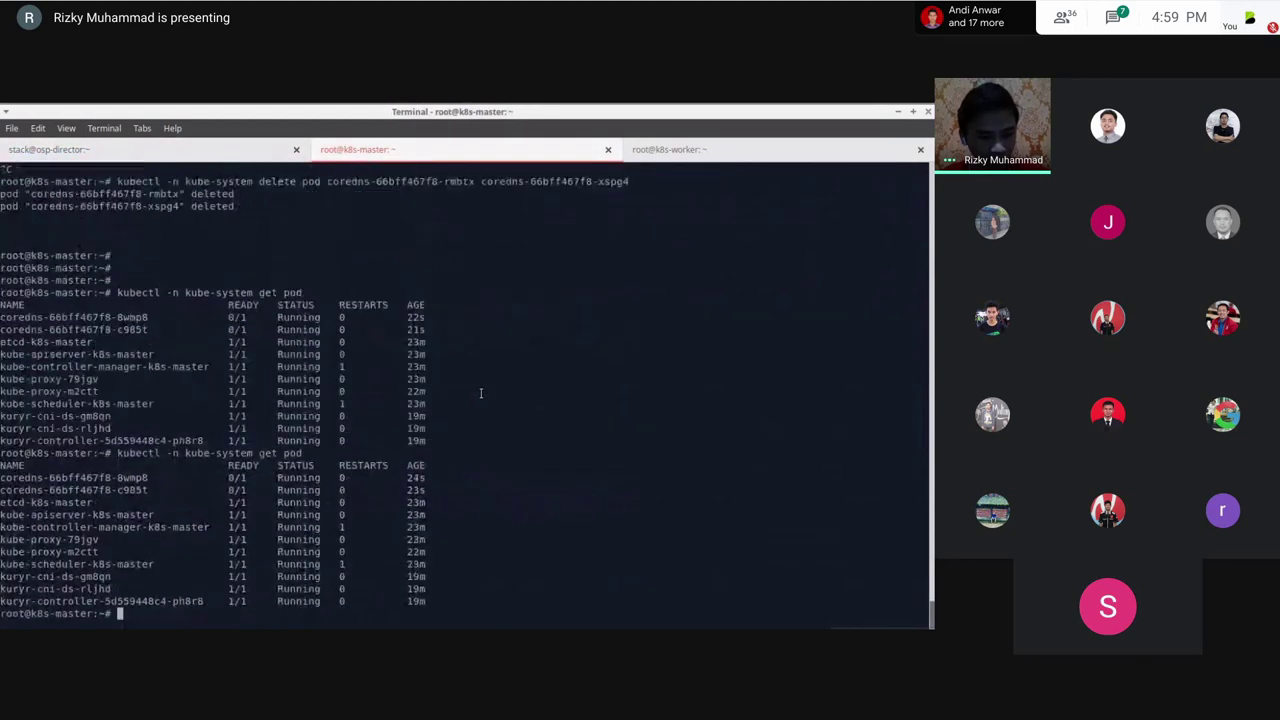
Step: Start a 'describe pod coredns' command to inspect the new coredns pods
{"action": "key", "text": "Up"}
{"action": "key", "text": "BackSpace"}
{"action": "key", "text": "BackSpace"}
{"action": "key", "text": "BackSpace"}
{"action": "key", "text": "BackSpace"}
{"action": "key", "text": "BackSpace"}
{"action": "key", "text": "BackSpace"}
{"action": "key", "text": "BackSpace"}
{"action": "type", "text": "describe pod core"}
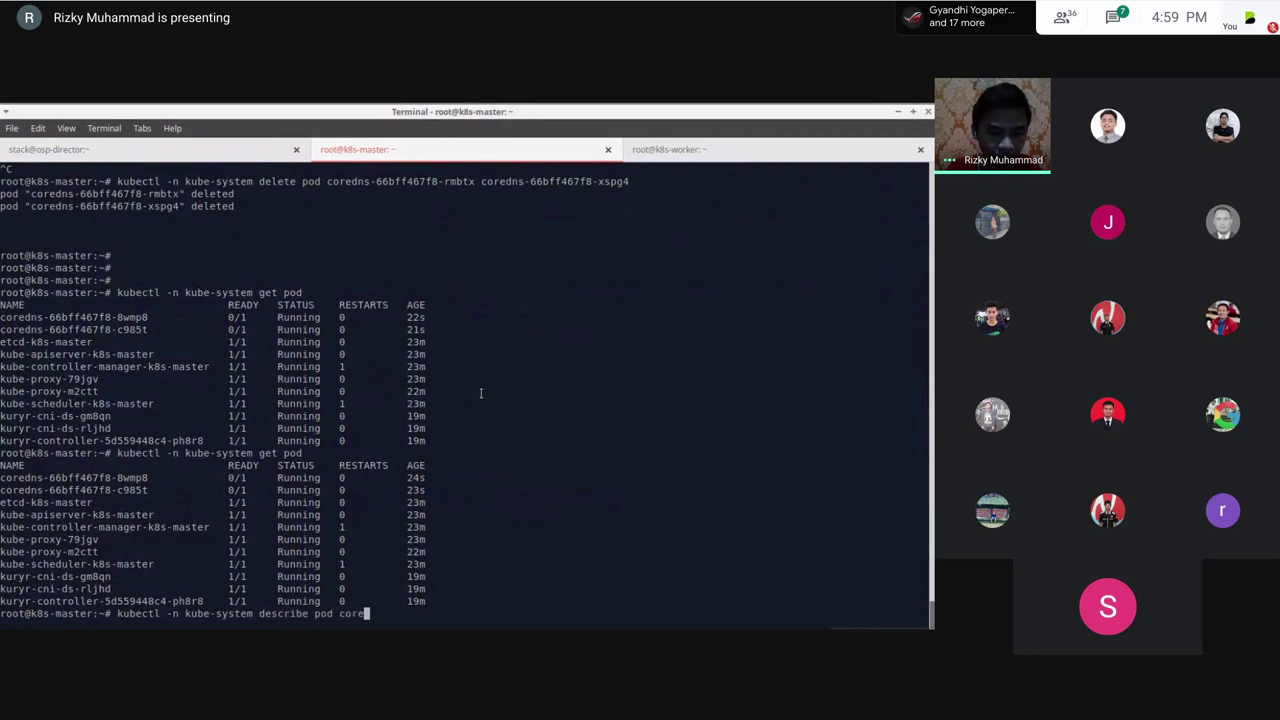